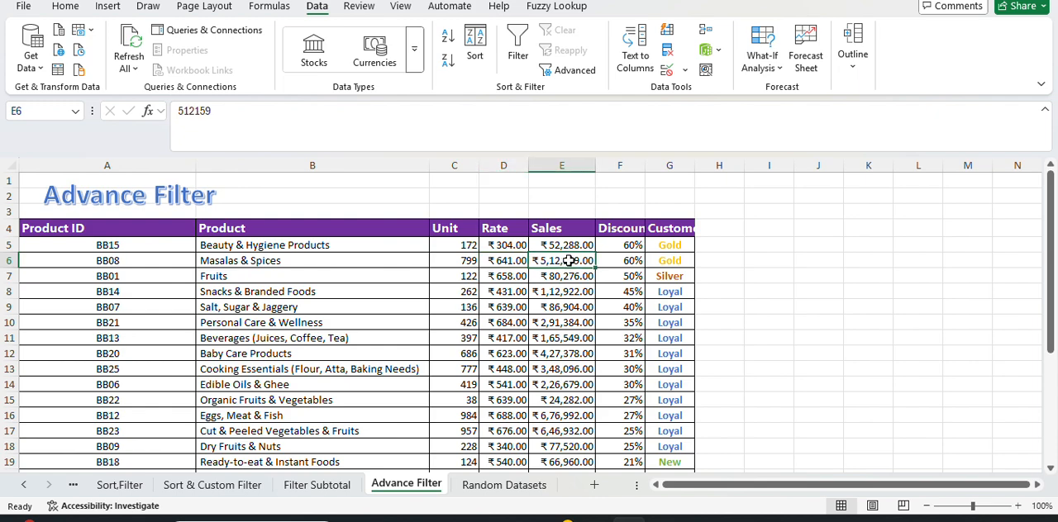
# Narrow the Product ID column A and adjust the width of the Customers Type column G.
pyautogui.click(615, 261)
pyautogui.scroll(-3, 616, 266)
pyautogui.scroll(3, 616, 268)
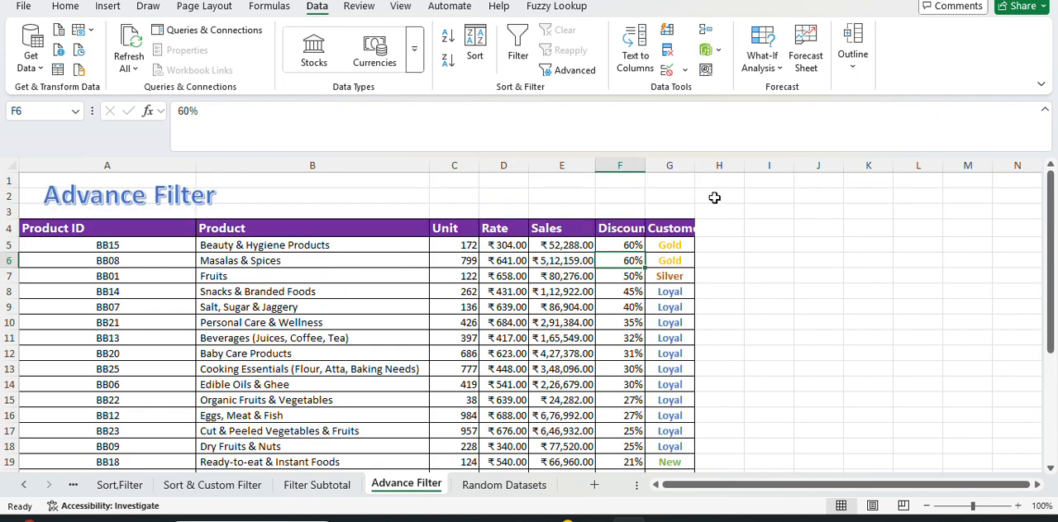
pyautogui.moveTo(697, 160); pyautogui.dragTo(750, 164)
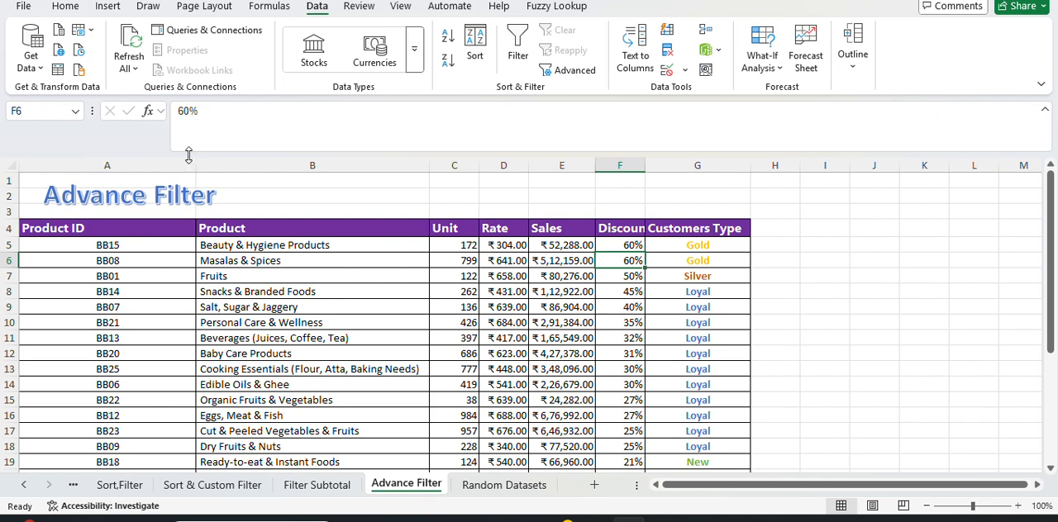
pyautogui.moveTo(189, 162); pyautogui.dragTo(105, 171)
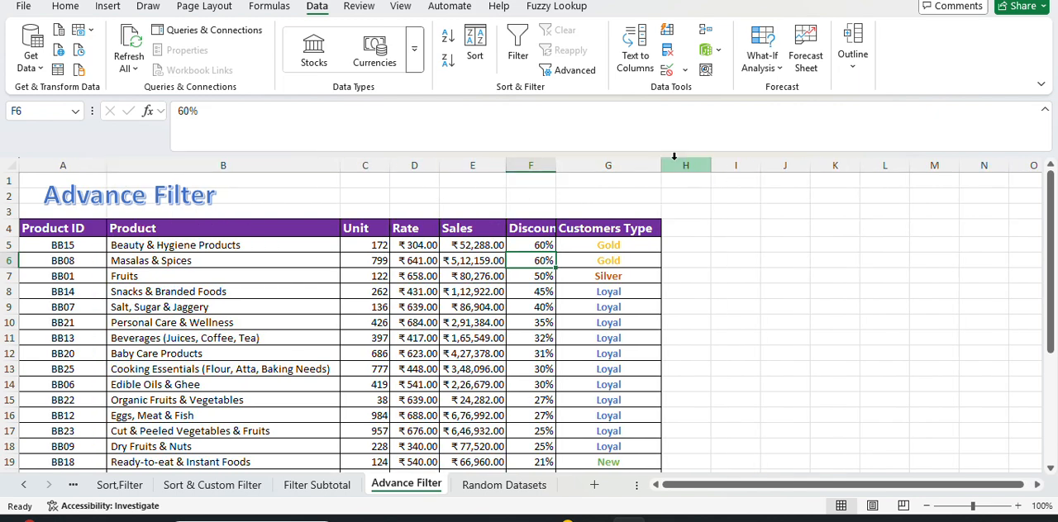
pyautogui.moveTo(661, 166); pyautogui.dragTo(602, 169)
pyautogui.click(439, 369)
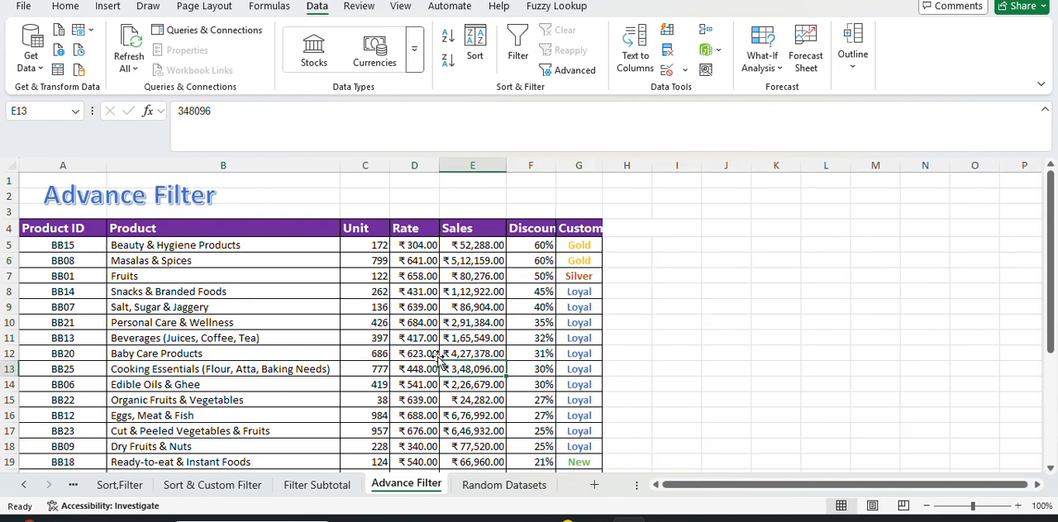
# Turn on filter buttons for the product table's header row.
pyautogui.click(175, 274)
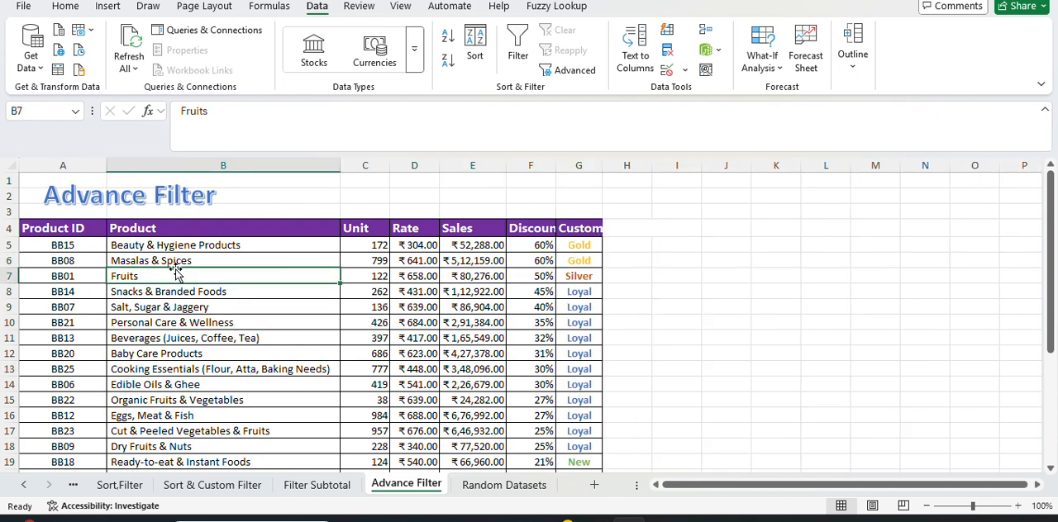
pyautogui.hotkey('ctrl', 'shift', 'l')
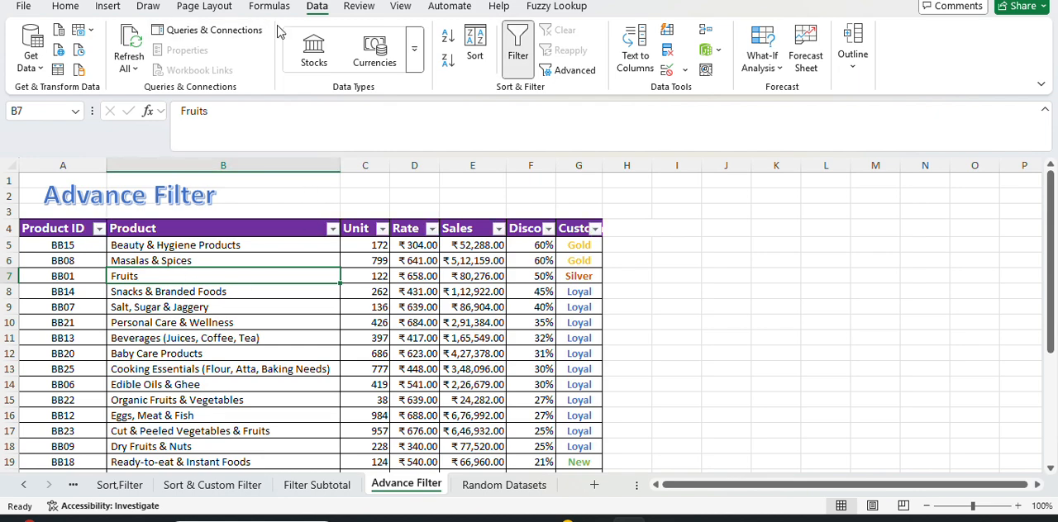
pyautogui.moveTo(238, 321); pyautogui.dragTo(236, 308)
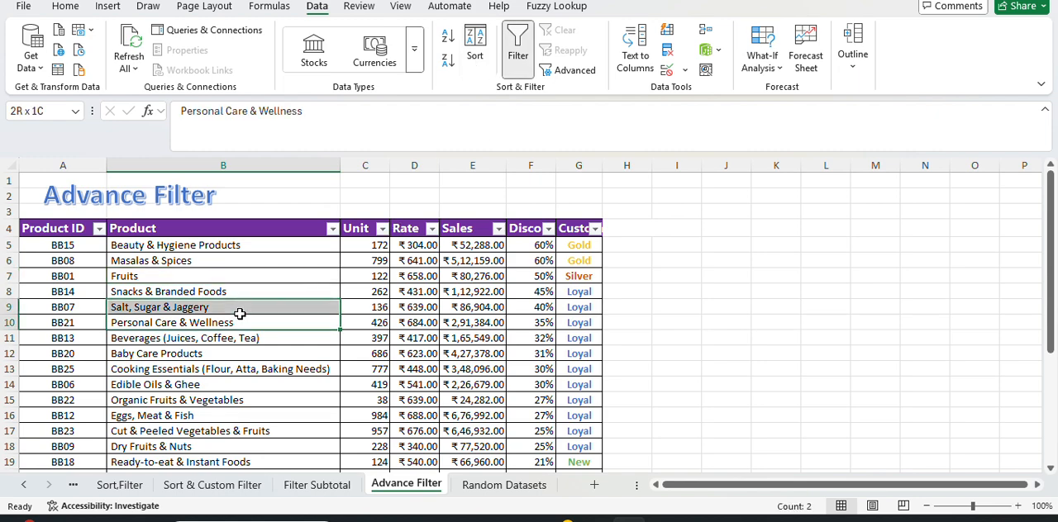
# Filter the Unit column with a custom number filter for values greater than 200 and less than 500.
pyautogui.click(383, 230)
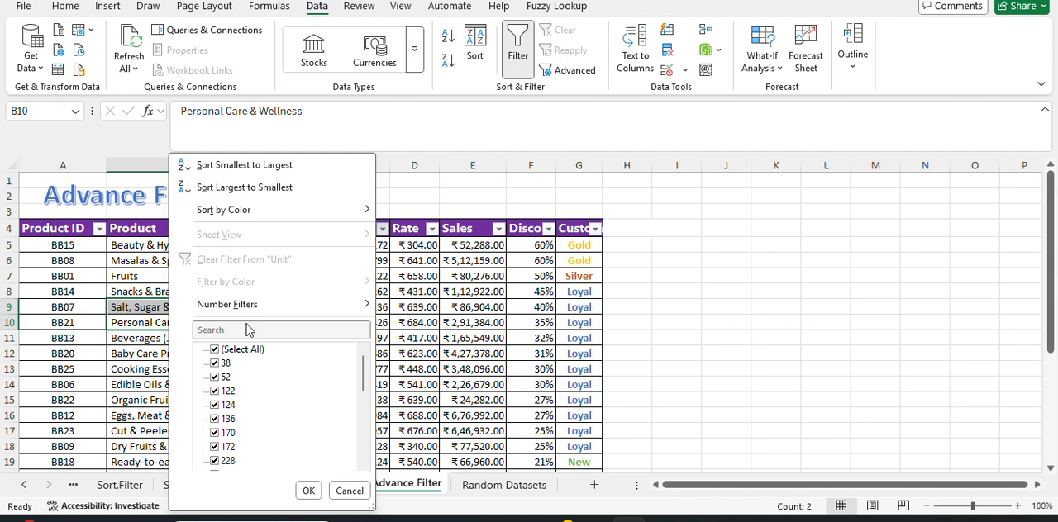
pyautogui.moveTo(252, 316)
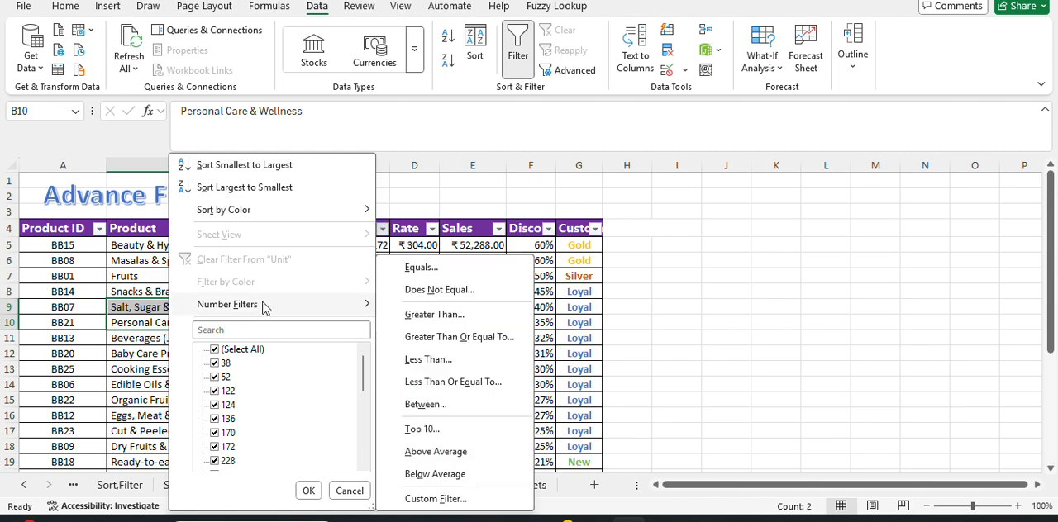
pyautogui.click(436, 315)
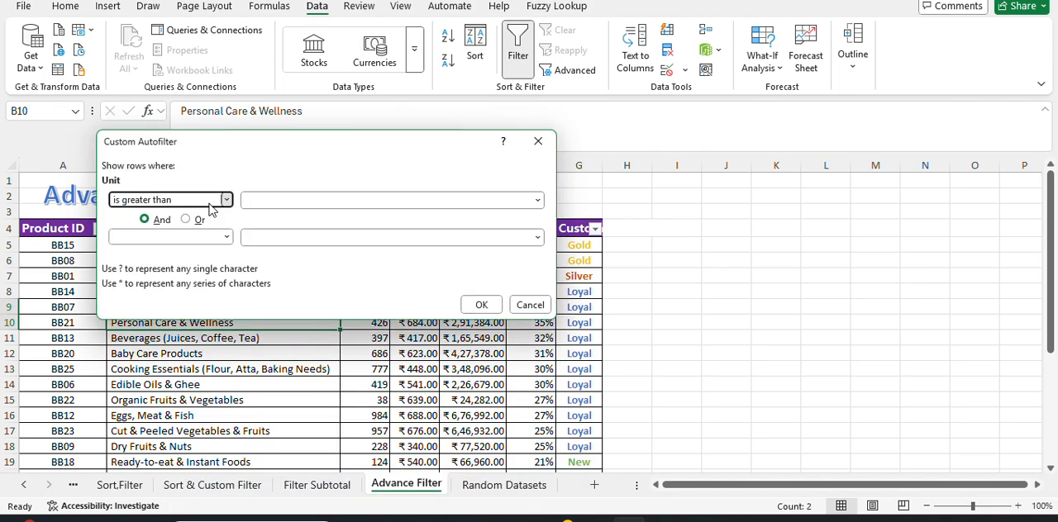
pyautogui.click(210, 209)
pyautogui.click(269, 202)
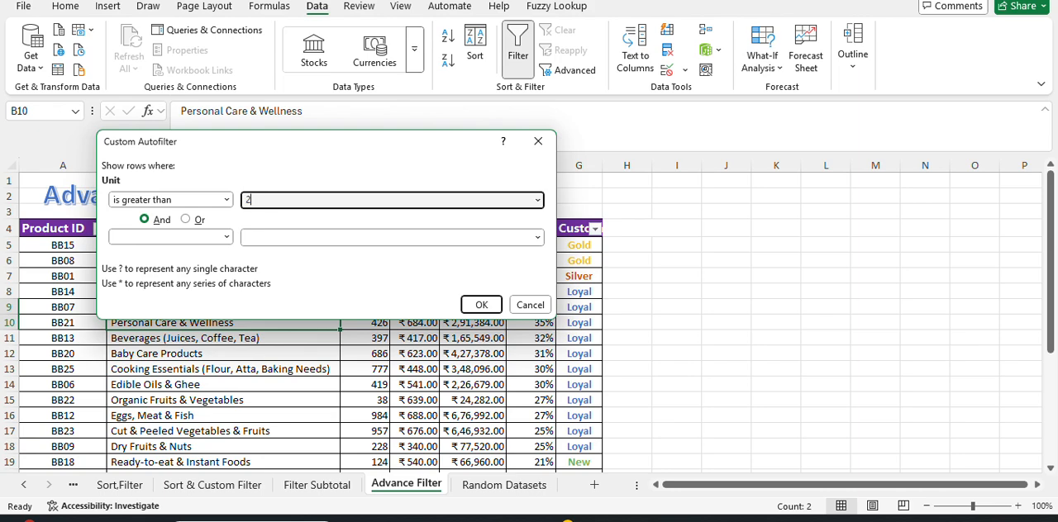
pyautogui.click(188, 239)
pyautogui.click(135, 326)
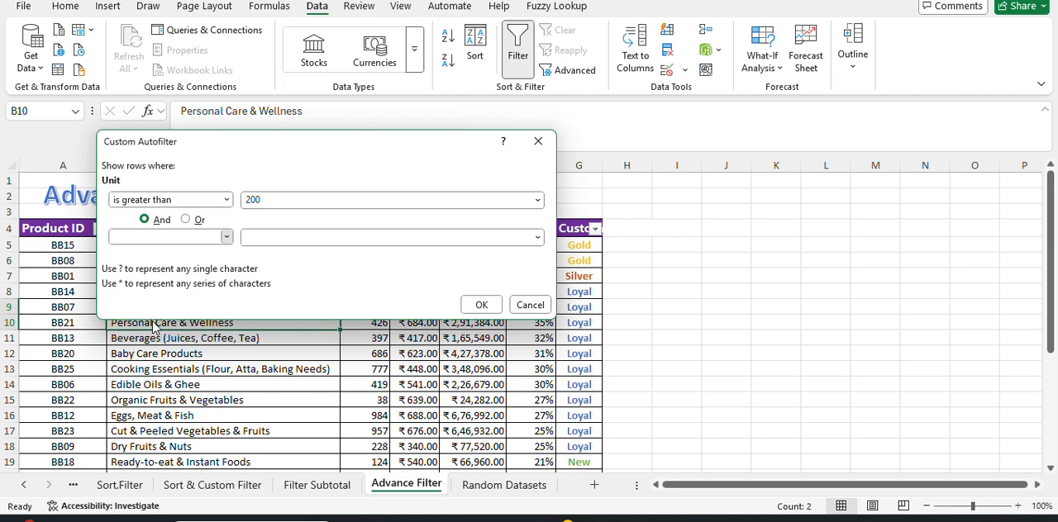
pyautogui.click(303, 237)
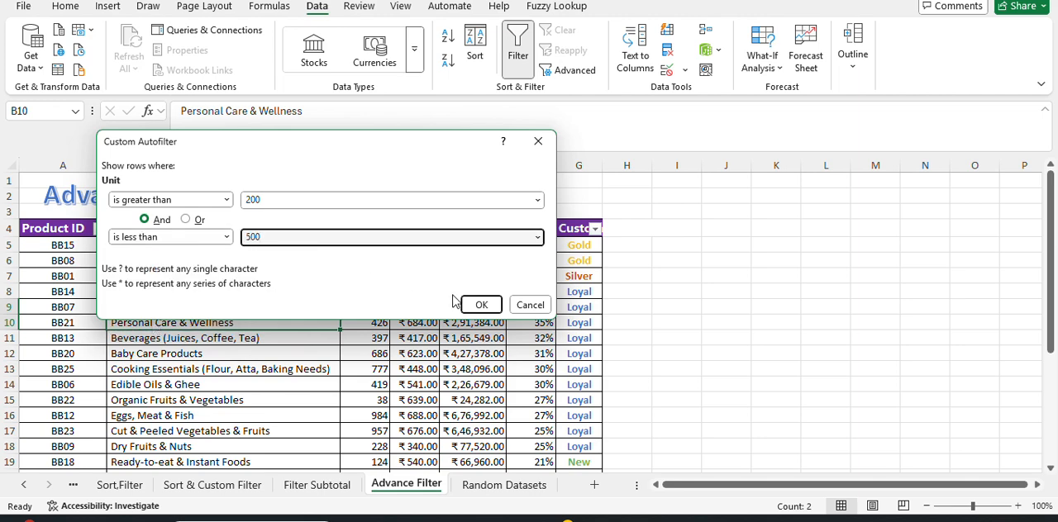
pyautogui.click(481, 305)
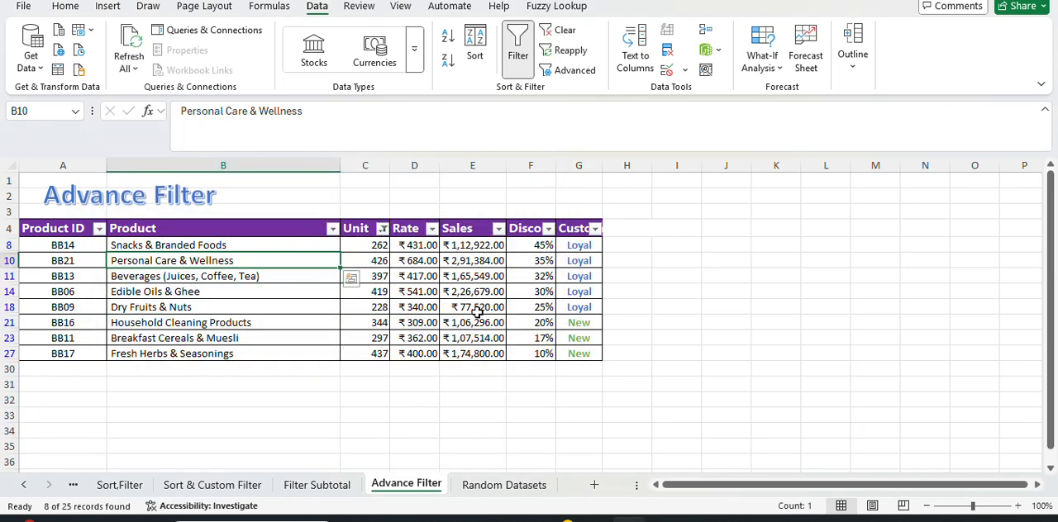
# Select the filtered Unit values for review and undo the Unit column filter.
pyautogui.moveTo(377, 245); pyautogui.dragTo(371, 362)
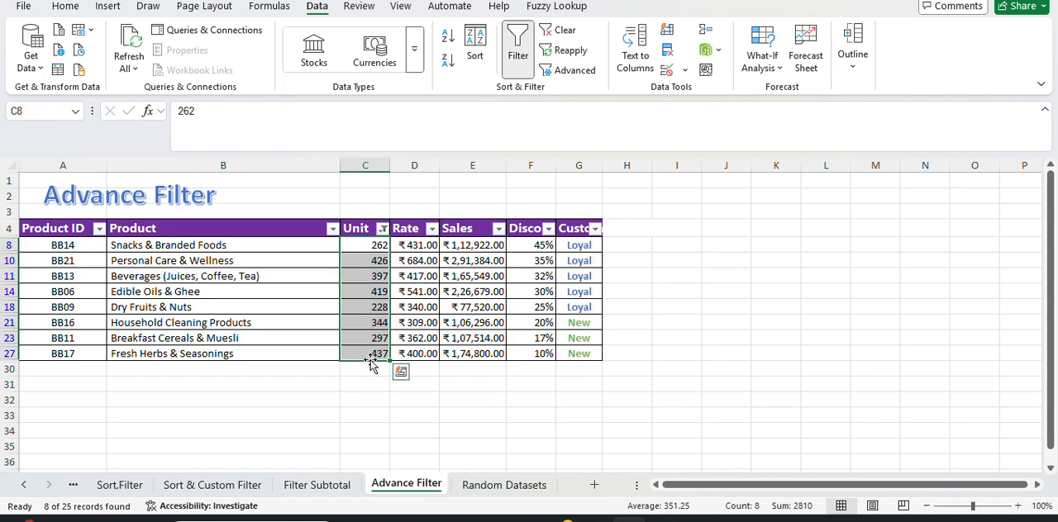
pyautogui.hotkey('ctrl', 'z')
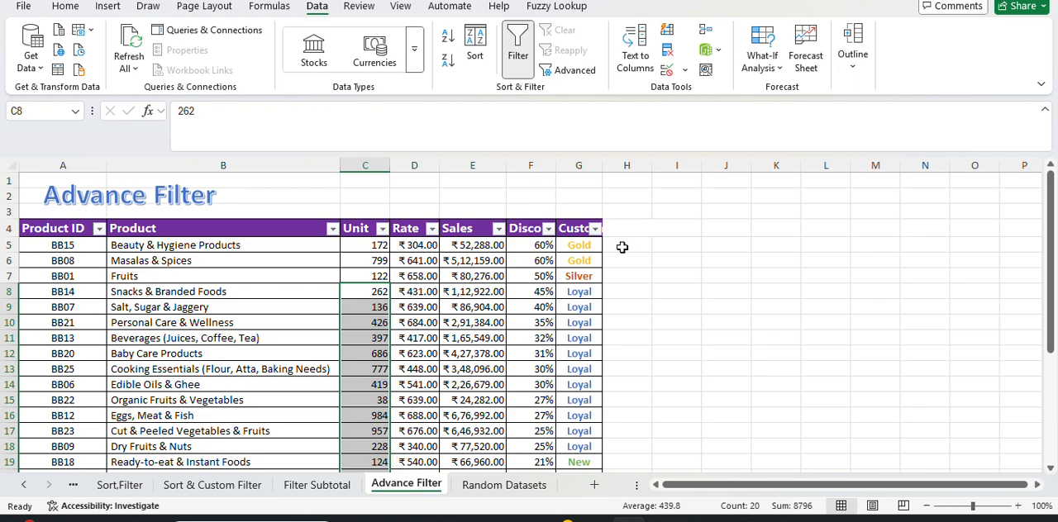
# Open the Advanced Filter settings for the product table, examine the range options, and cancel without filtering.
pyautogui.click(470, 352)
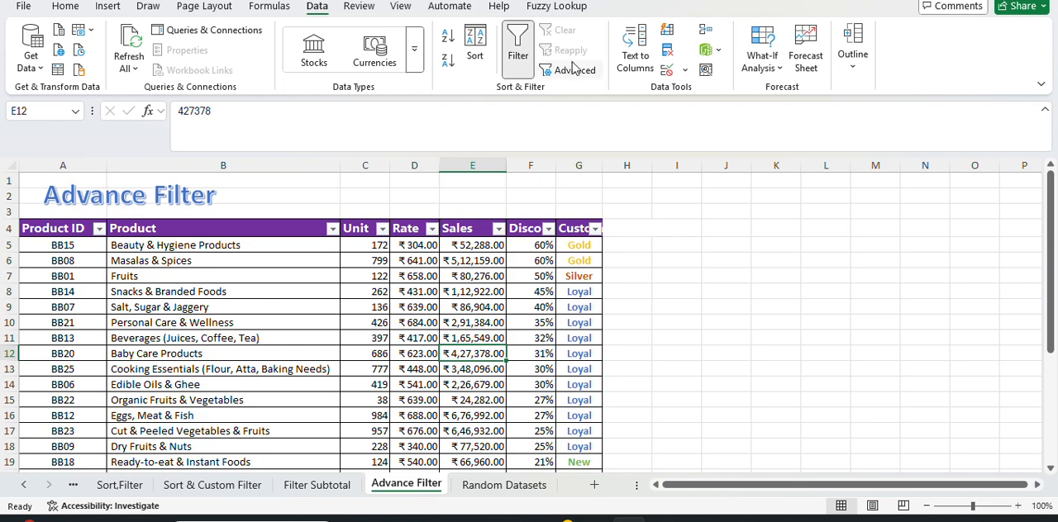
pyautogui.click(571, 70)
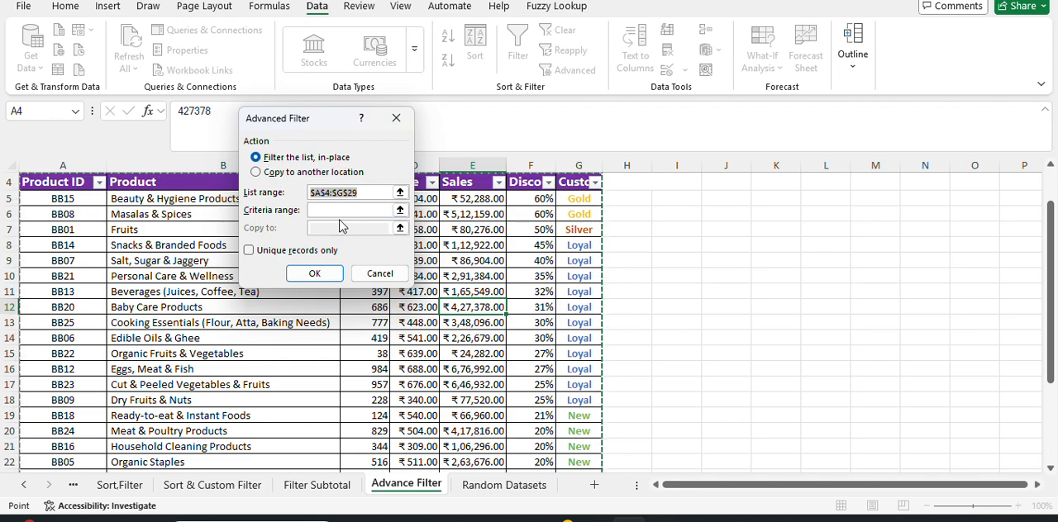
pyautogui.click(372, 277)
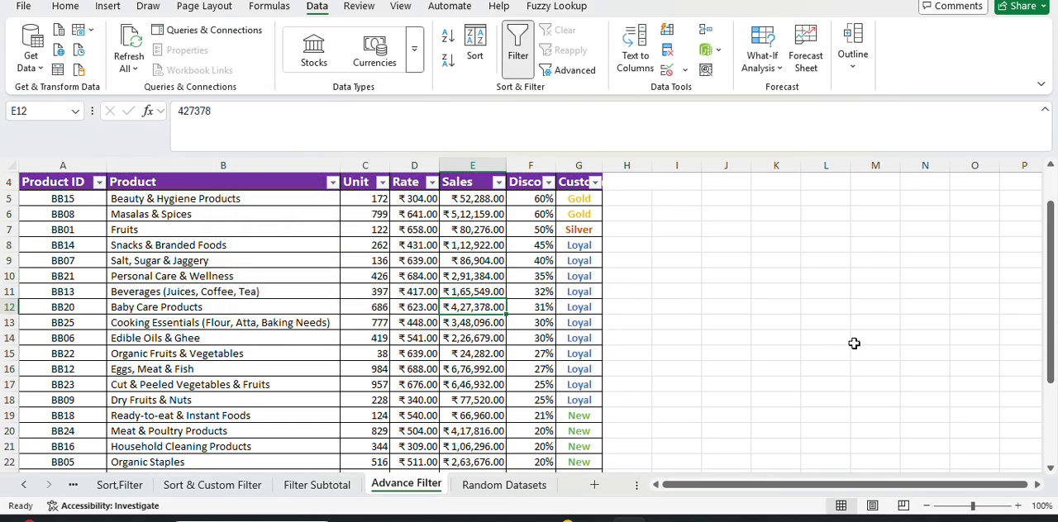
# Copy the table header row A4:G4 to cell I2 as headings for the criteria range.
pyautogui.scroll(1, 845, 341)
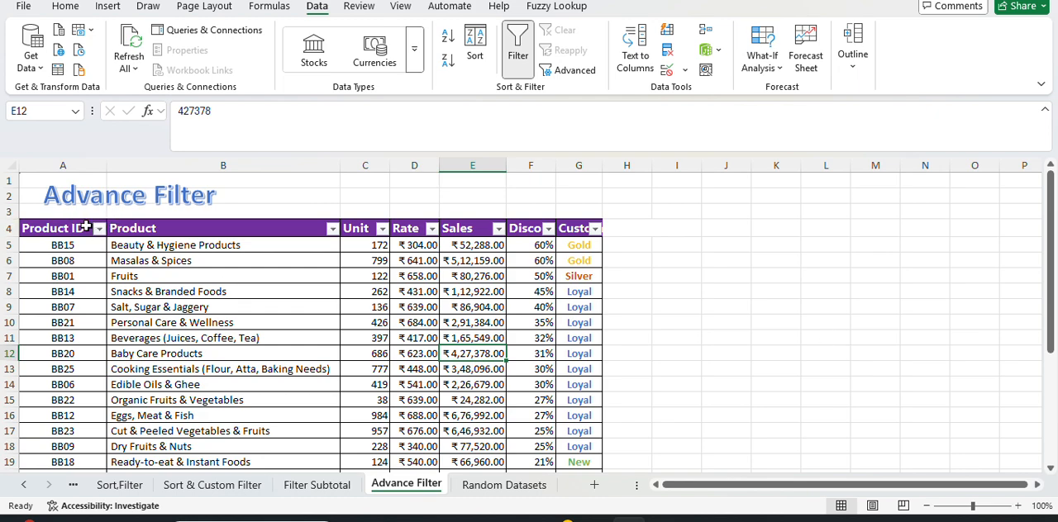
pyautogui.moveTo(79, 224); pyautogui.dragTo(588, 229)
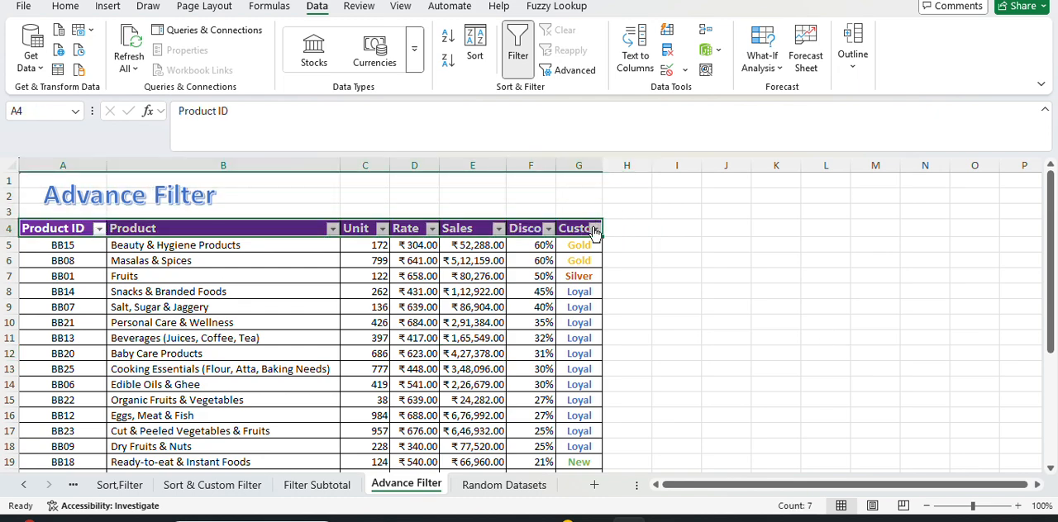
pyautogui.hotkey('ctrl', 'c')
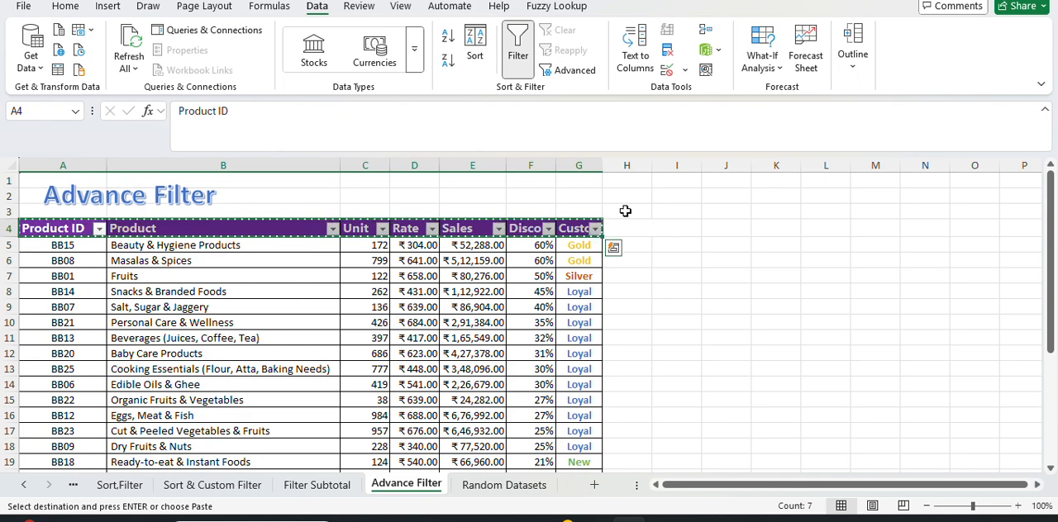
pyautogui.click(685, 198)
pyautogui.hotkey('ctrl', 'v')
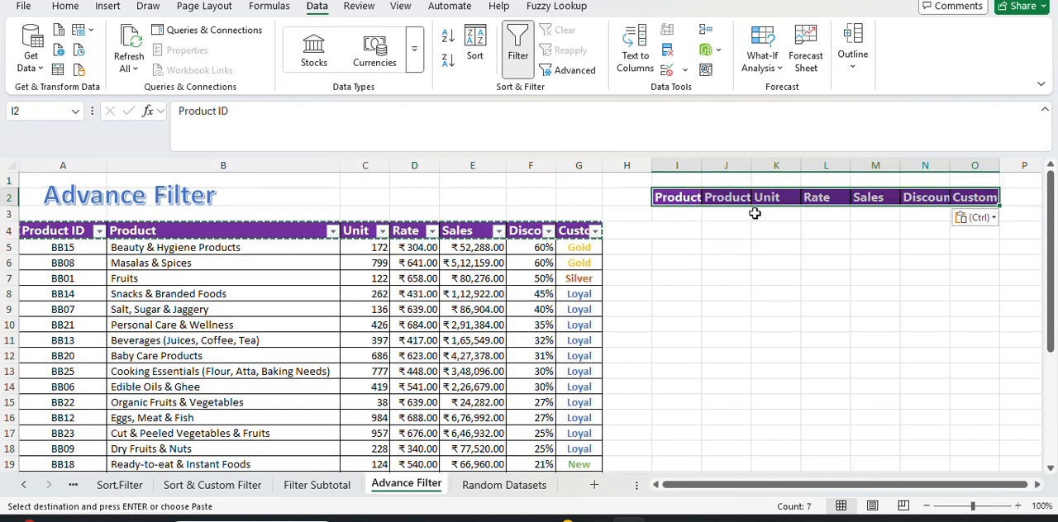
# Enter >500 in K3 as the criterion under the copied Unit heading.
pyautogui.click(776, 216)
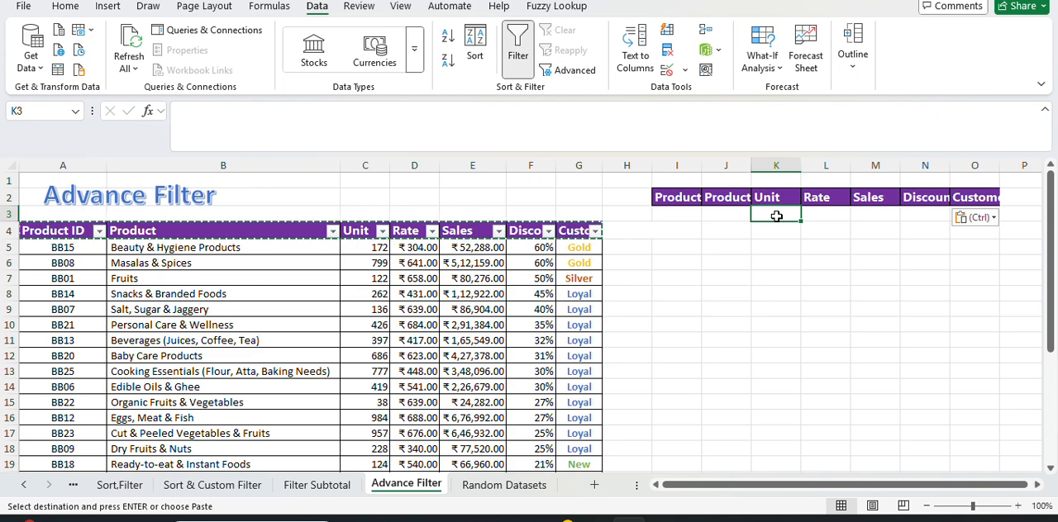
pyautogui.doubleClick(776, 216)
pyautogui.write('>500')
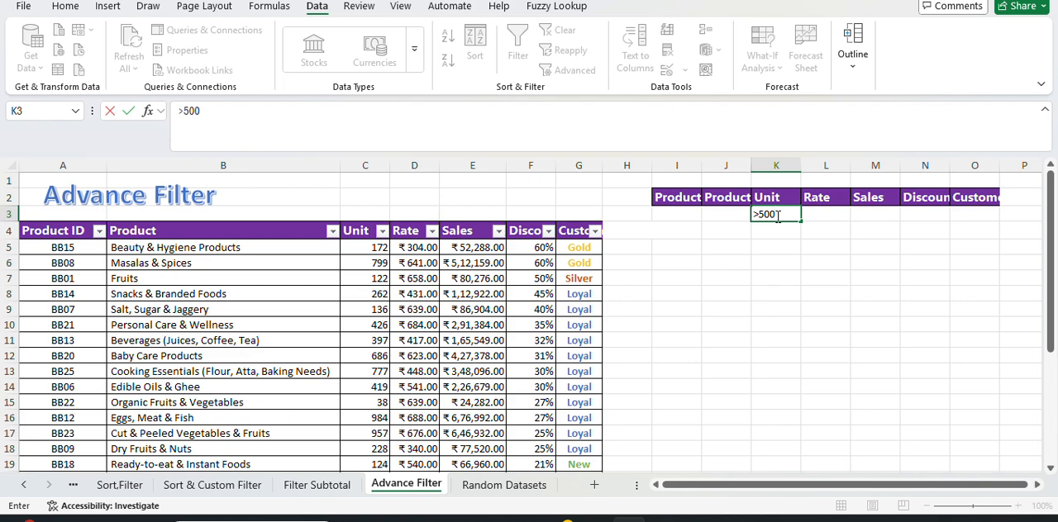
pyautogui.hotkey('ctrl', 'Return')
pyautogui.press('Down')
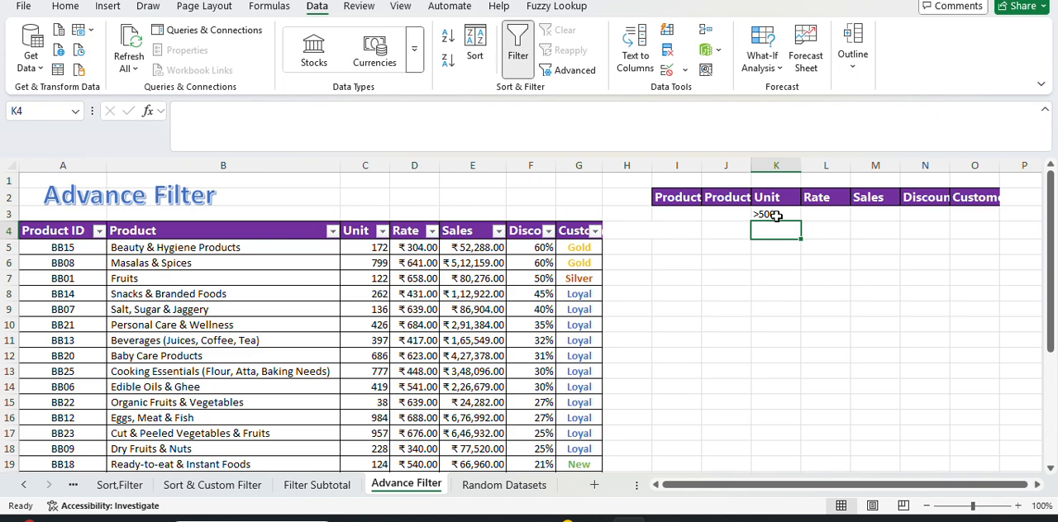
# Set the Unit criterion in K3 to >200.
pyautogui.click(776, 216)
pyautogui.write('>')
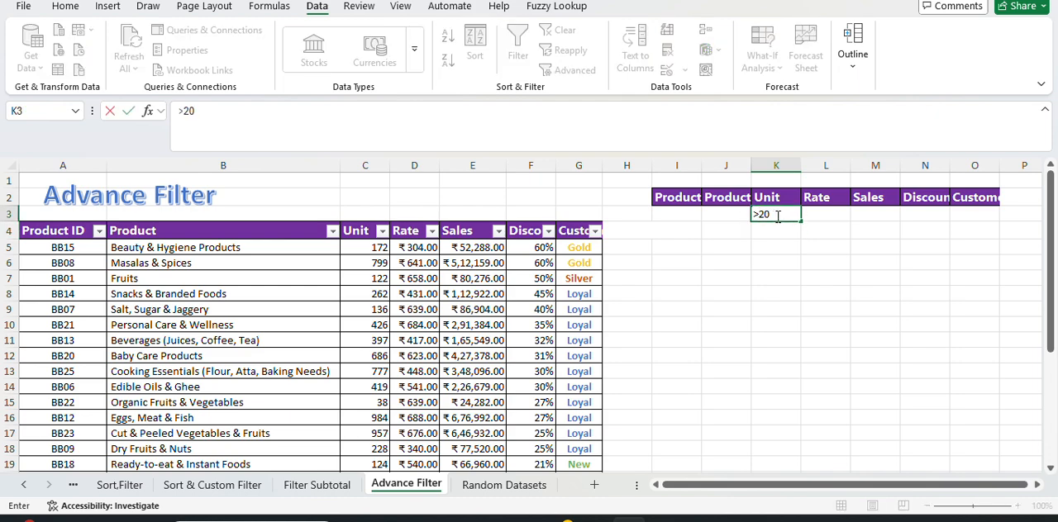
pyautogui.press('Tab')
pyautogui.press('Tab')
pyautogui.press('Down')
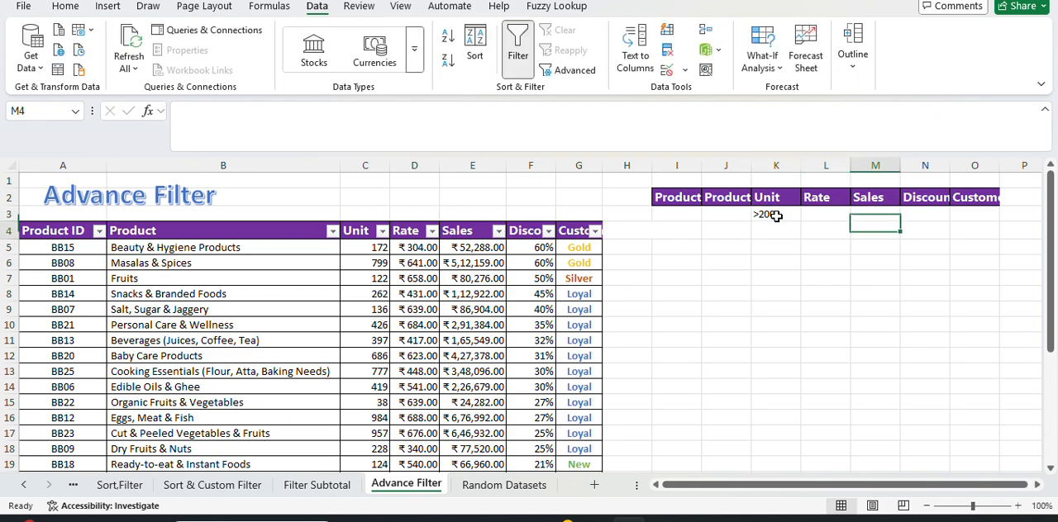
pyautogui.press('Right')
pyautogui.press('Down')
pyautogui.press('Down')
pyautogui.press('Down')
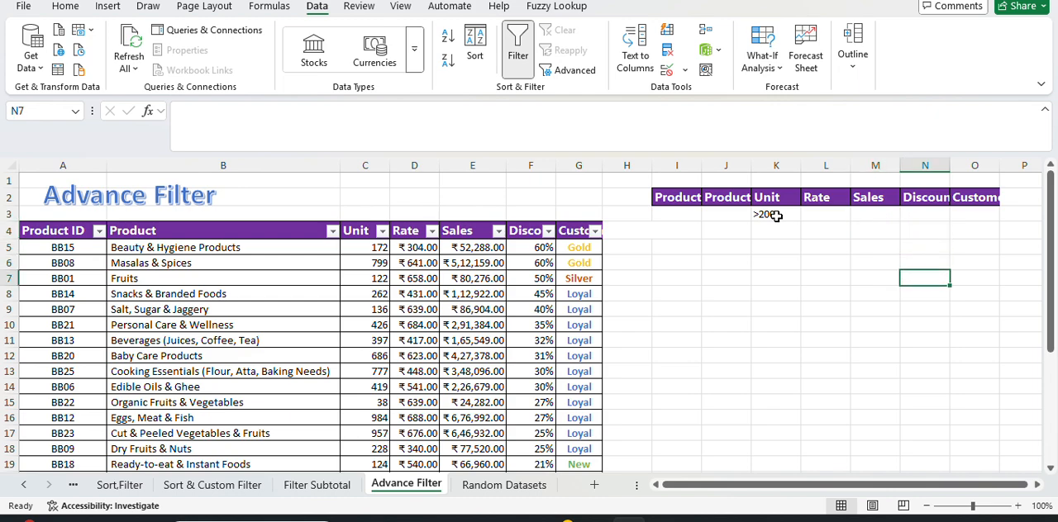
# Enter >30 in N4 under the Discount heading and Loyal in O4 under the Customers Type heading.
pyautogui.click(941, 230)
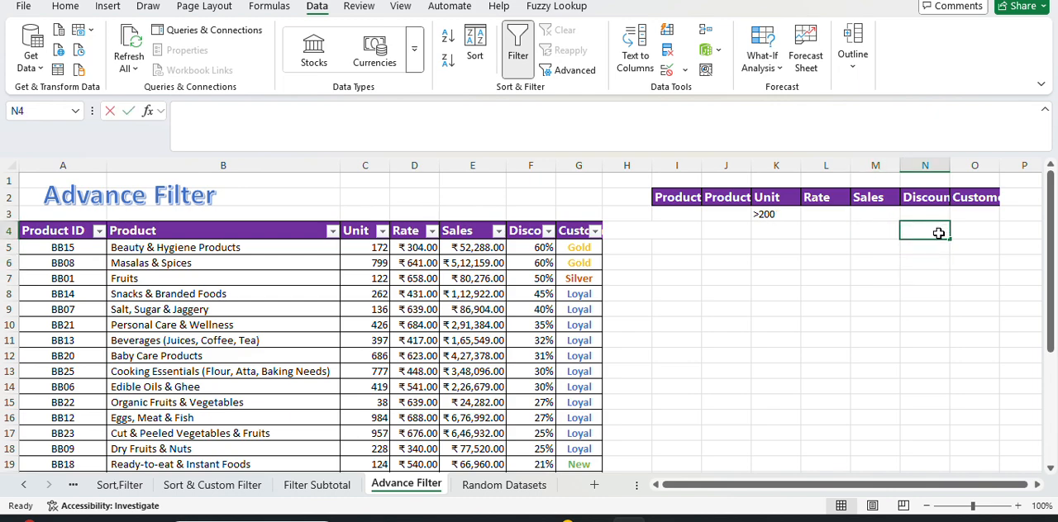
pyautogui.write('>')
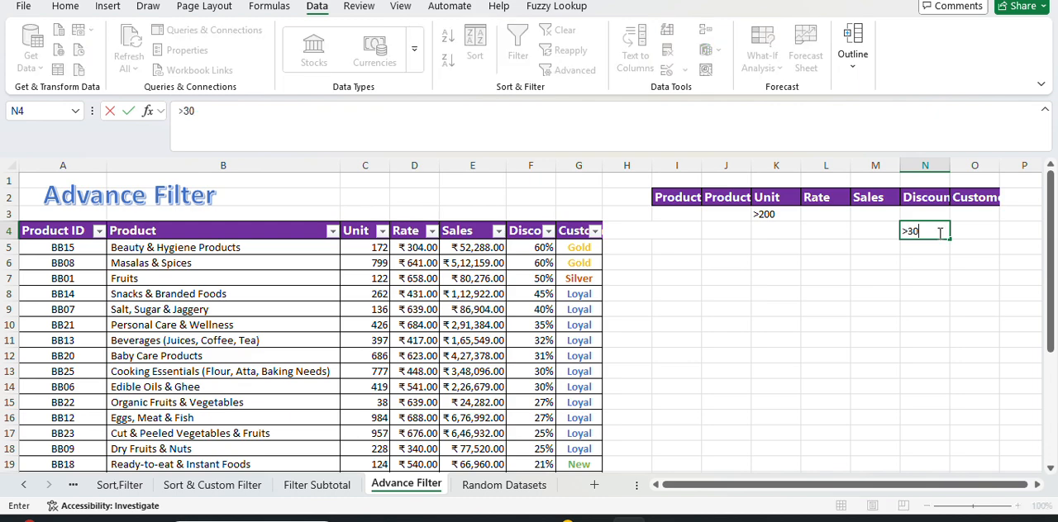
pyautogui.write('30')
pyautogui.press('Tab')
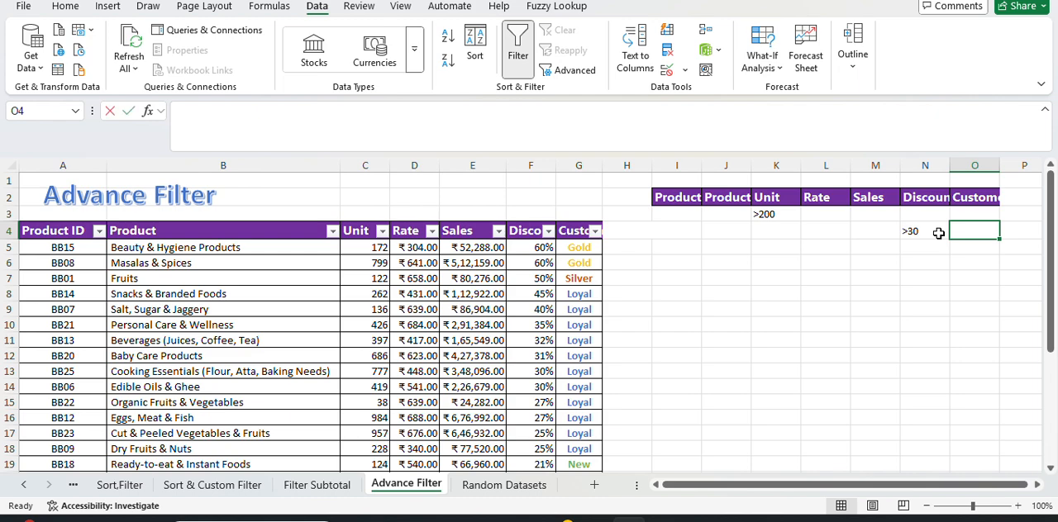
pyautogui.write('Loyal')
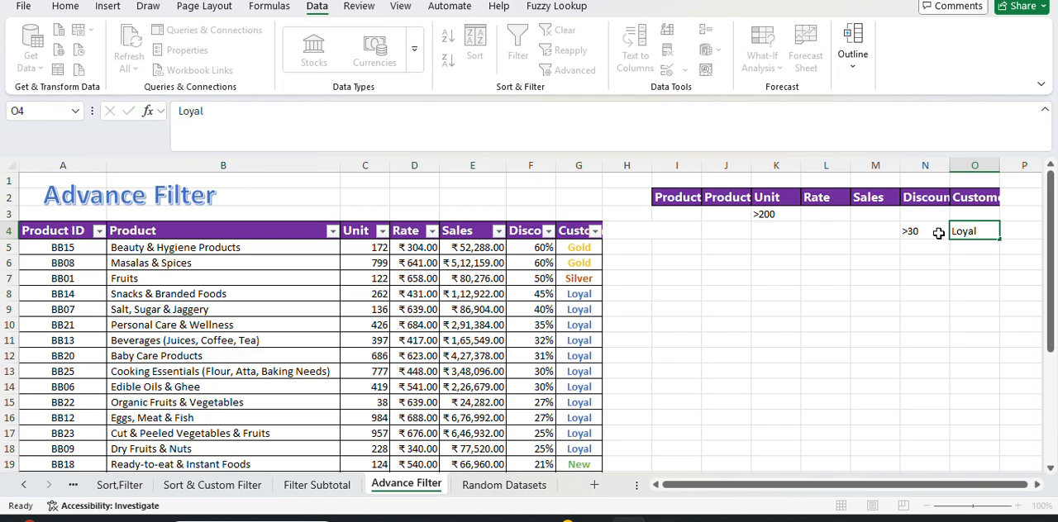
pyautogui.press('Return')
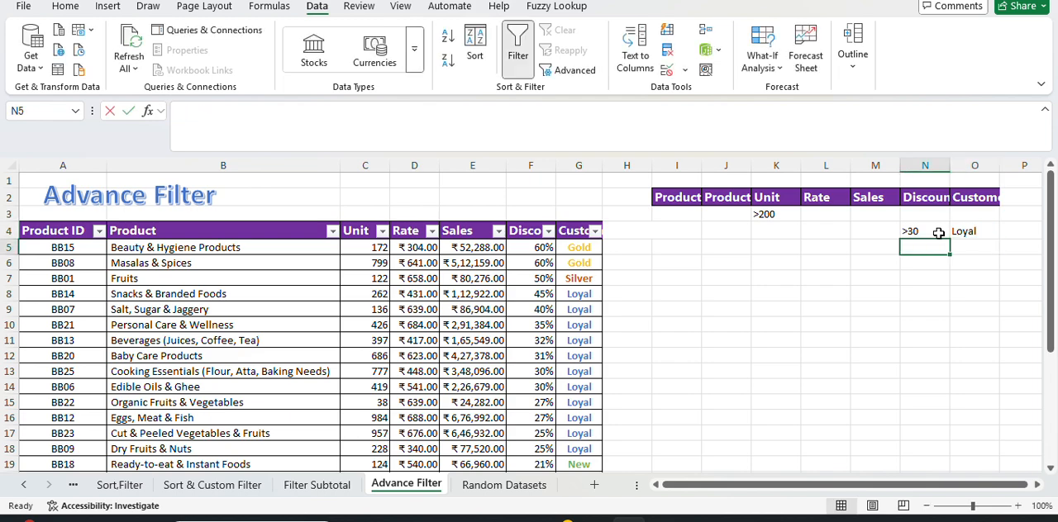
# Enter >30 in N5 as a second Discount criterion, without a percent sign.
pyautogui.write('>30%')
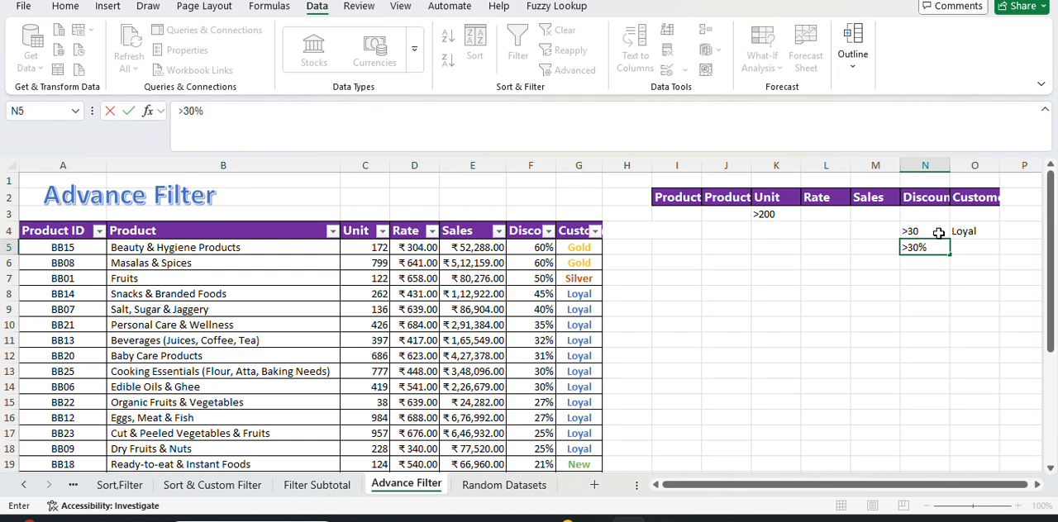
pyautogui.click(939, 233)
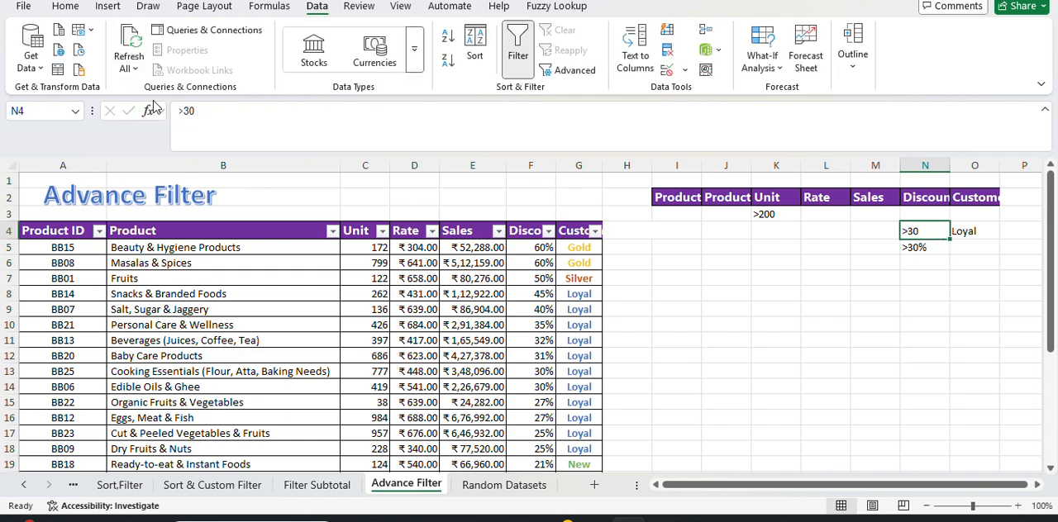
pyautogui.click(221, 110)
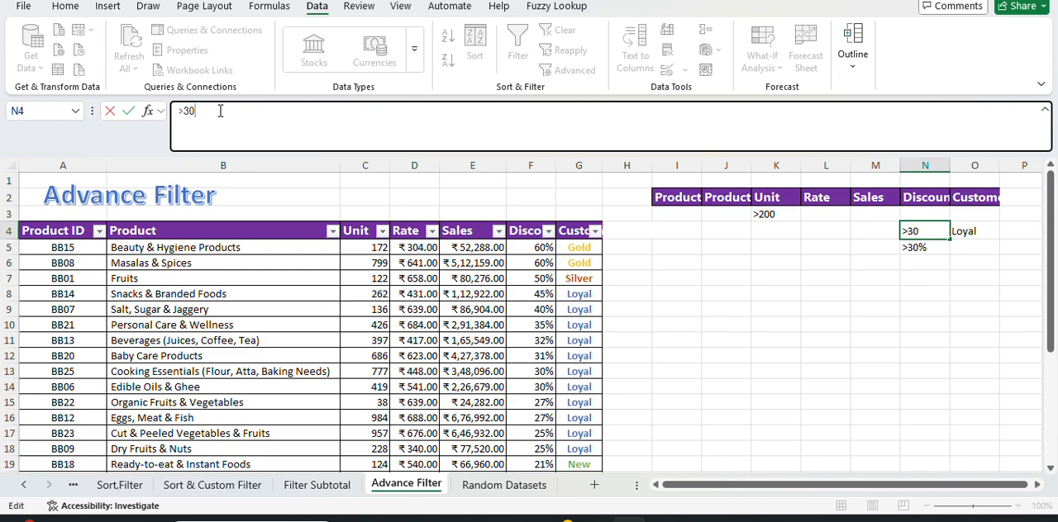
pyautogui.click(939, 311)
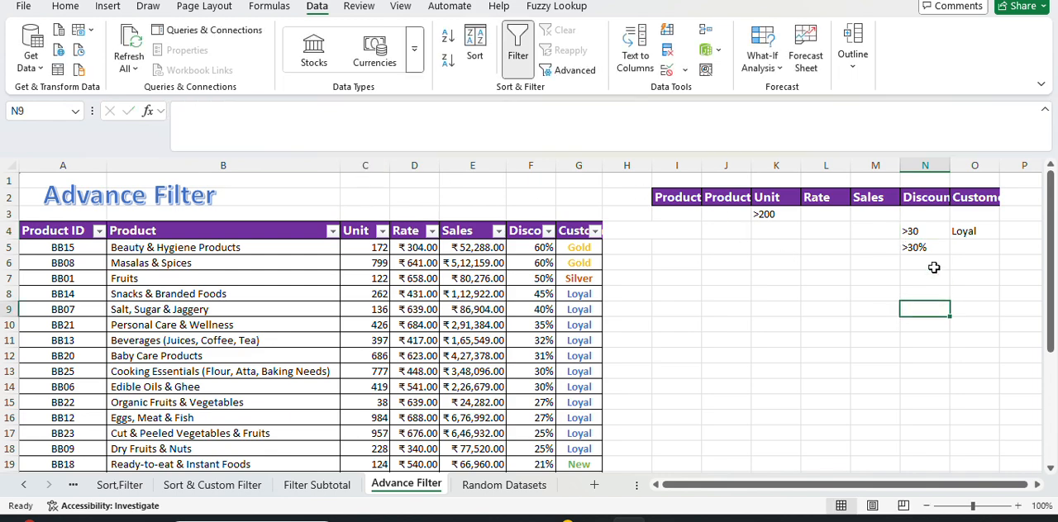
pyautogui.click(932, 246)
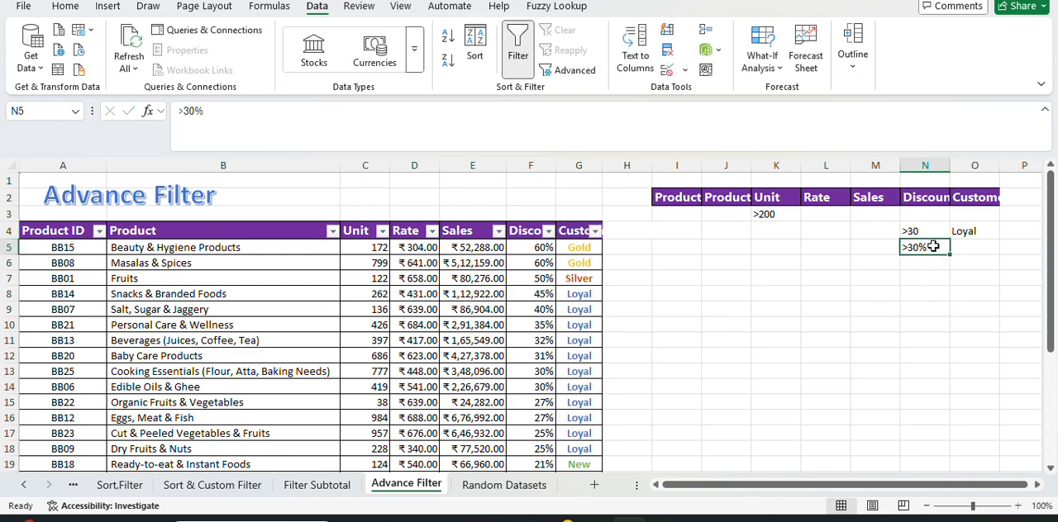
pyautogui.click(233, 110)
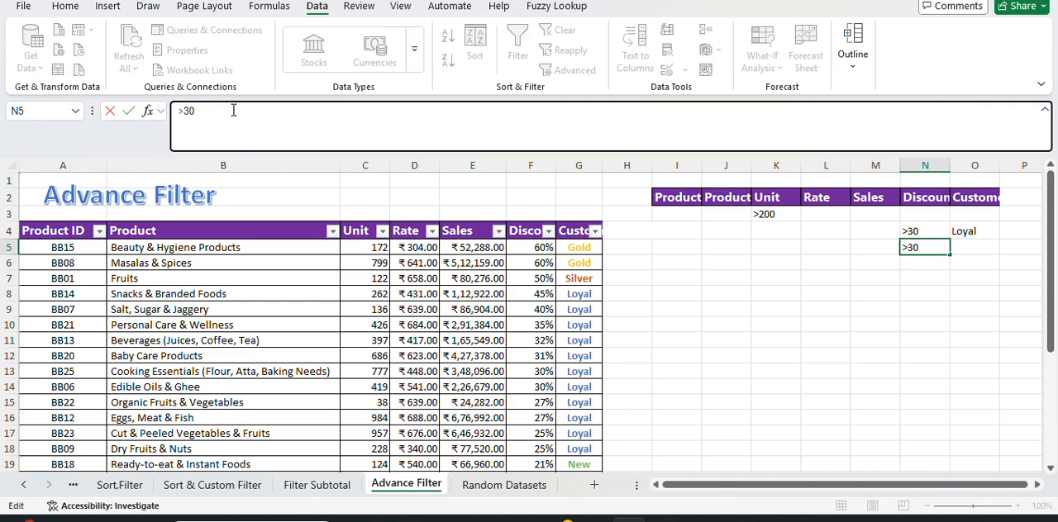
pyautogui.click(989, 296)
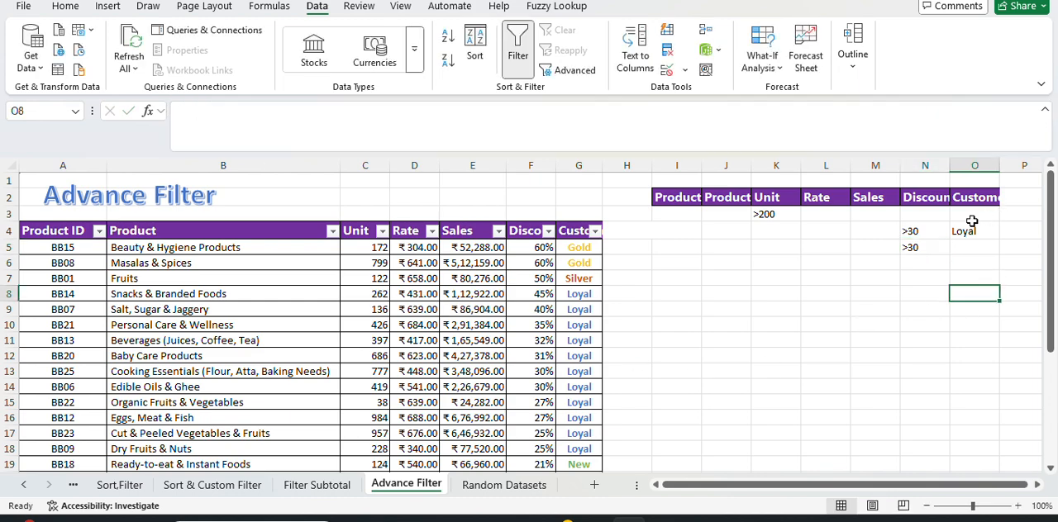
# Enter Gold in O5 under the Customers Type heading.
pyautogui.click(925, 261)
pyautogui.click(979, 247)
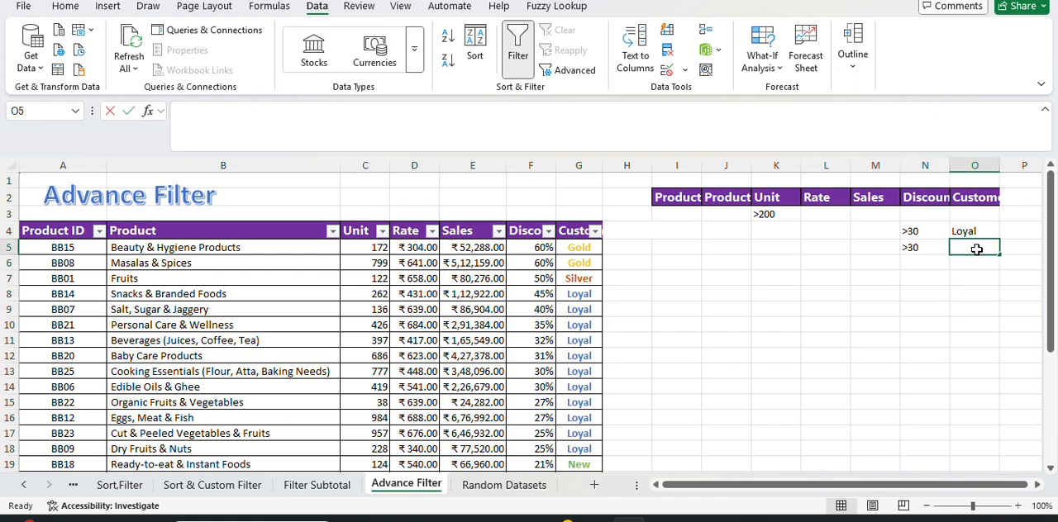
pyautogui.write('G')
# Enter >300 in L5 under the Rate heading.
pyautogui.press('Left')
pyautogui.press('Left')
pyautogui.press('Left')
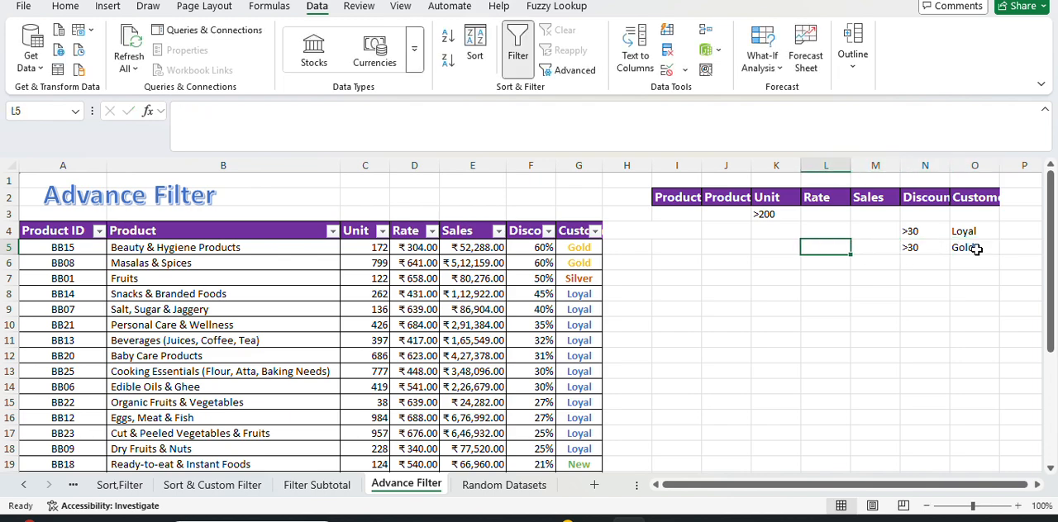
pyautogui.write('>')
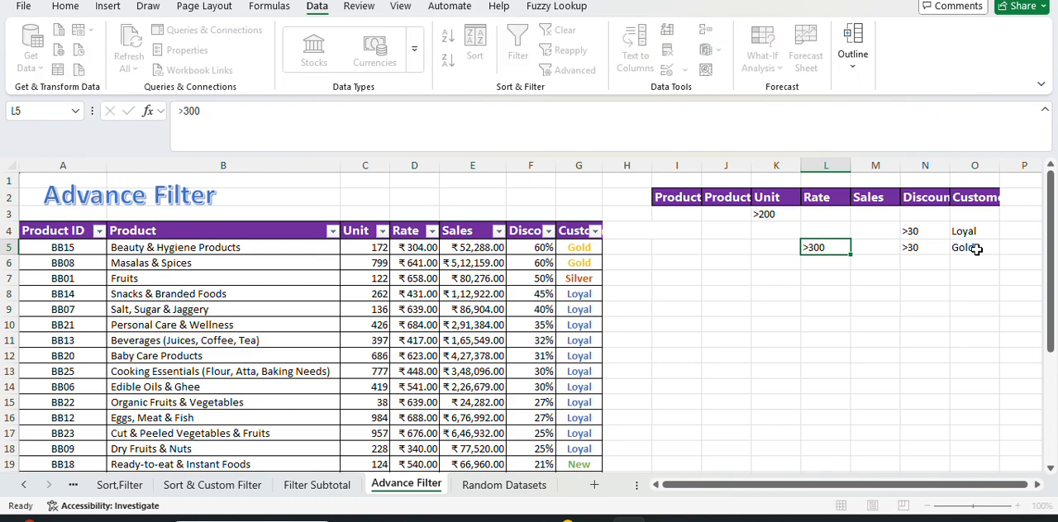
pyautogui.write('300')
pyautogui.press('Return')
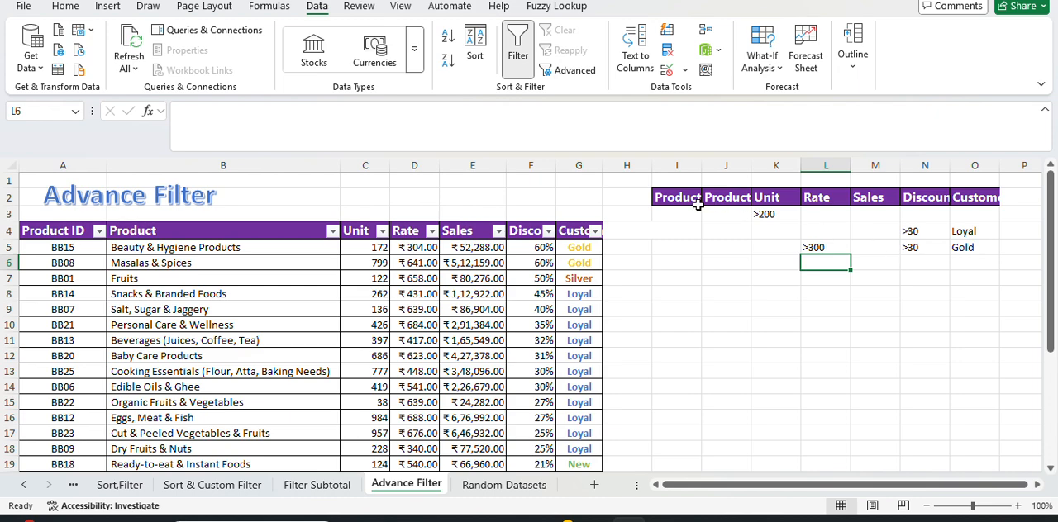
# Review the three condition rows of the criteria range in I3:O5, one row after another.
pyautogui.moveTo(685, 217); pyautogui.dragTo(790, 221)
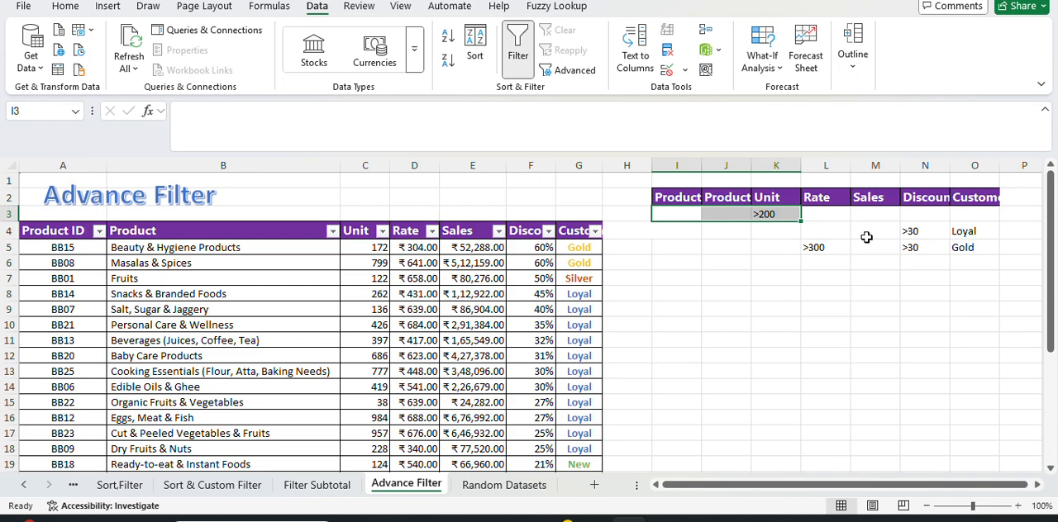
pyautogui.moveTo(910, 234); pyautogui.dragTo(981, 231)
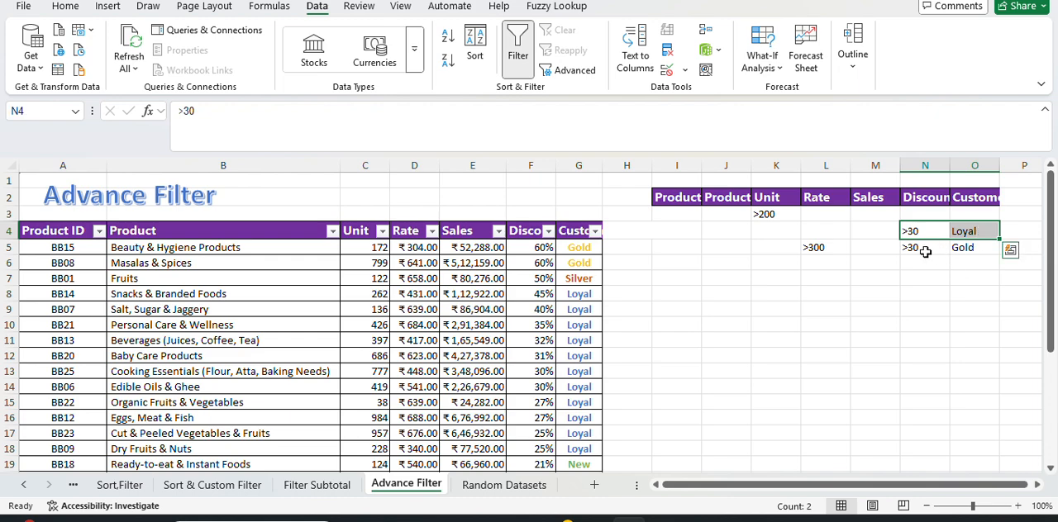
pyautogui.moveTo(923, 249); pyautogui.dragTo(965, 247)
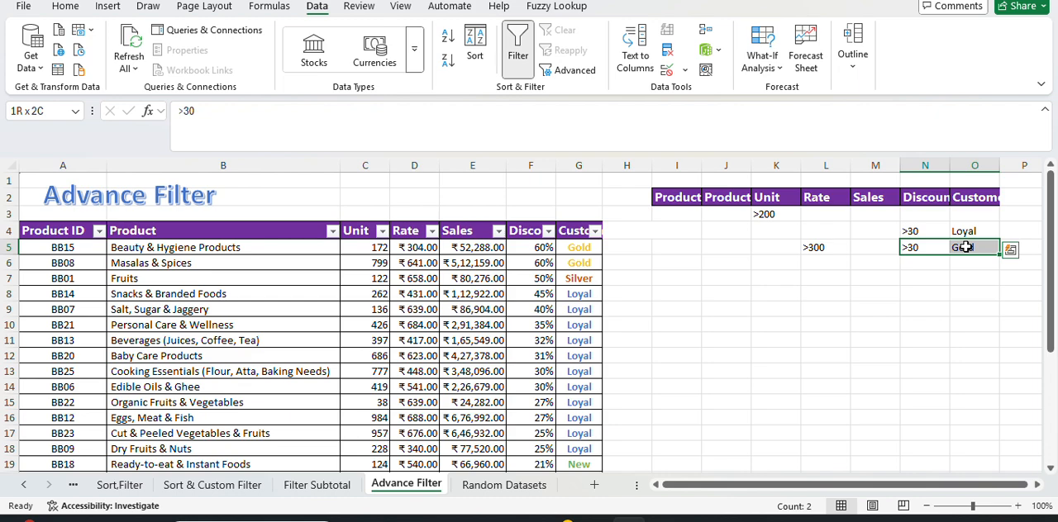
pyautogui.click(817, 248)
pyautogui.write('>300')
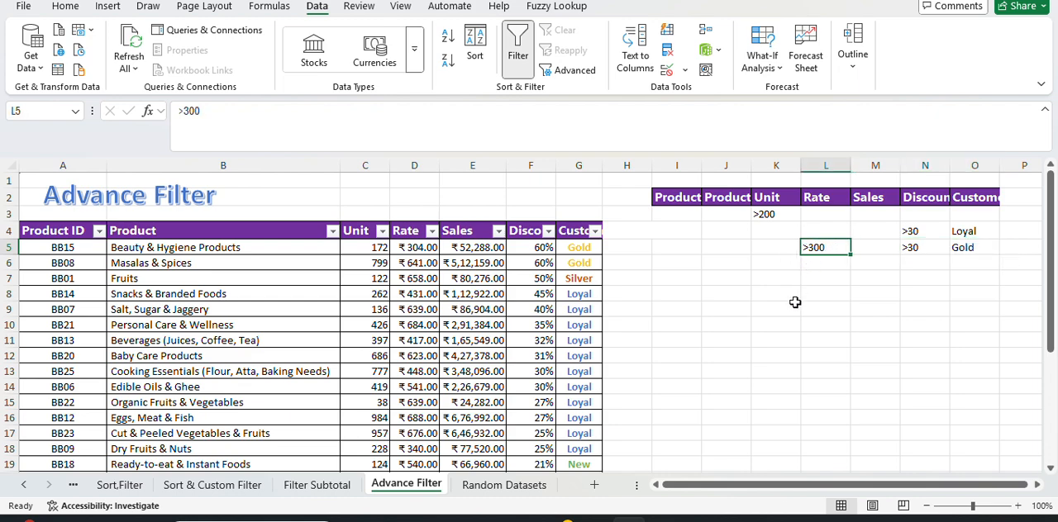
pyautogui.click(795, 303)
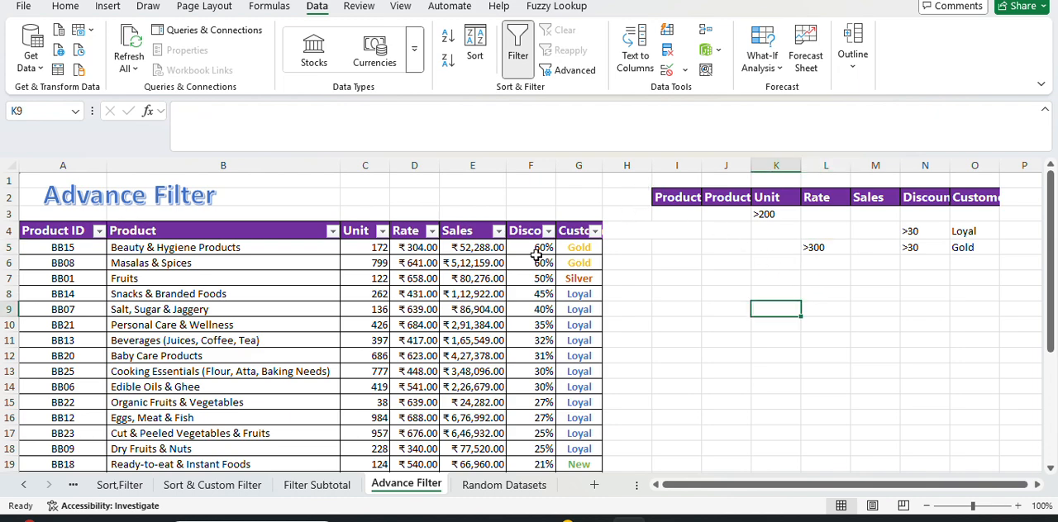
# Start an Advanced Filter on the product table A4:G29 with I2:O5 as the criteria range.
pyautogui.click(100, 281)
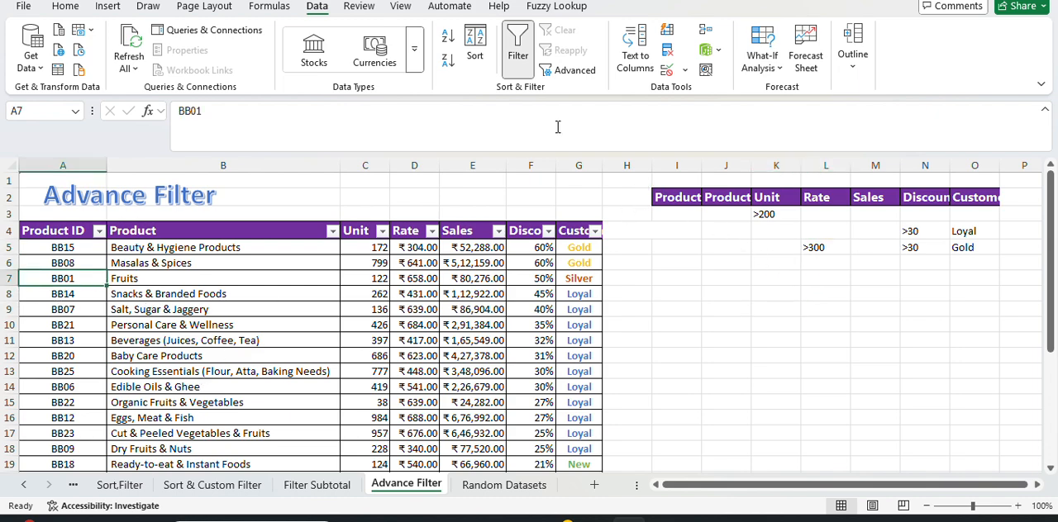
pyautogui.click(572, 68)
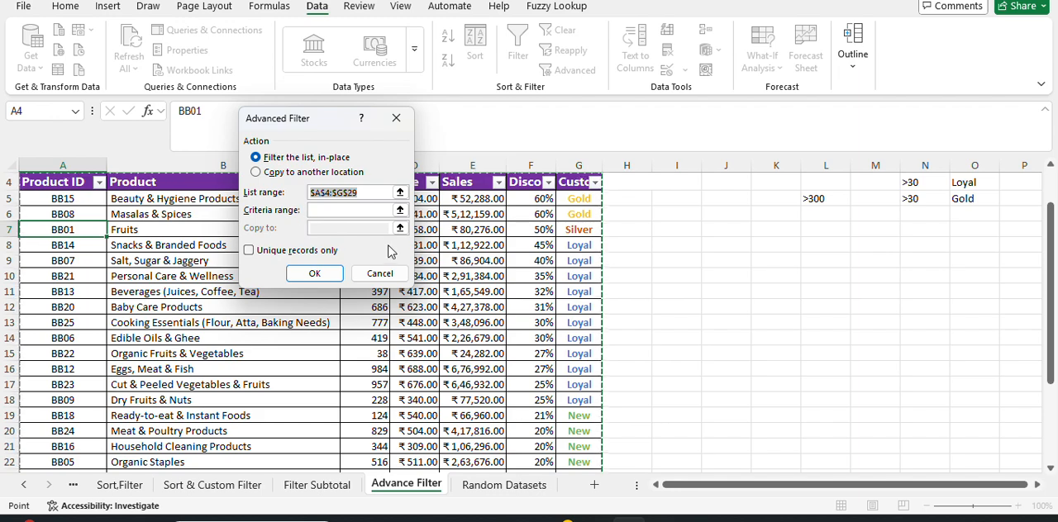
pyautogui.click(343, 210)
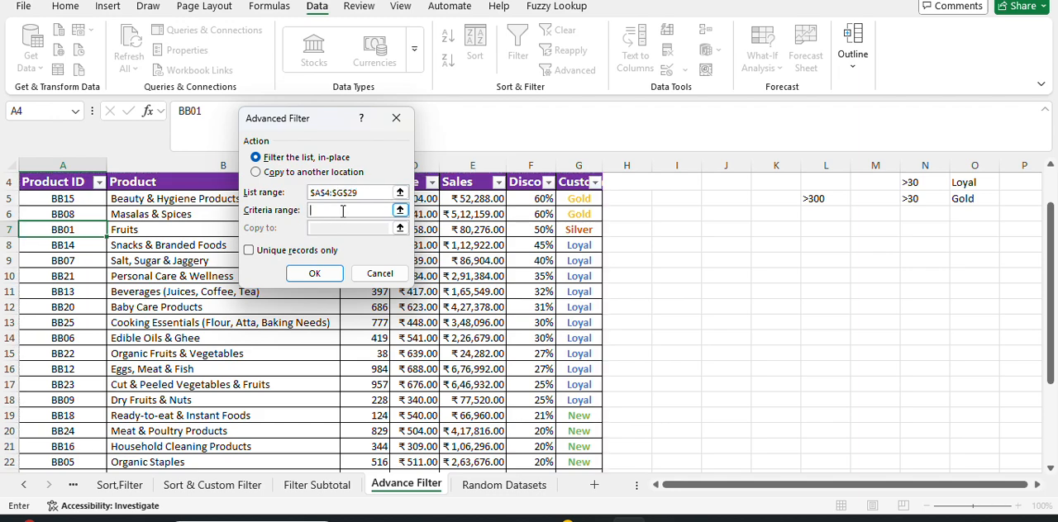
pyautogui.scroll(1, 764, 357)
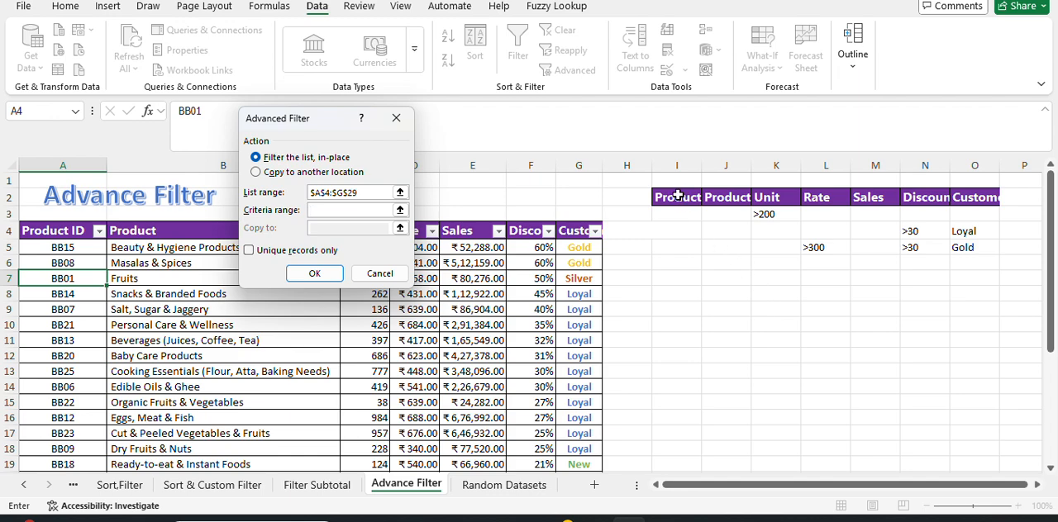
pyautogui.moveTo(677, 197); pyautogui.dragTo(977, 240)
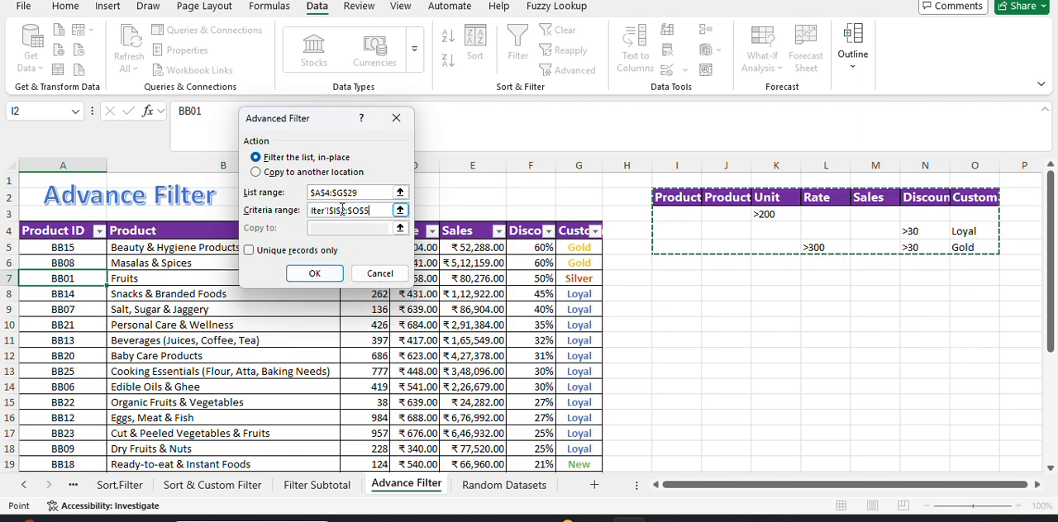
# Run the Advanced Filter so that only unique matching records are copied to another location starting at I8.
pyautogui.click(307, 173)
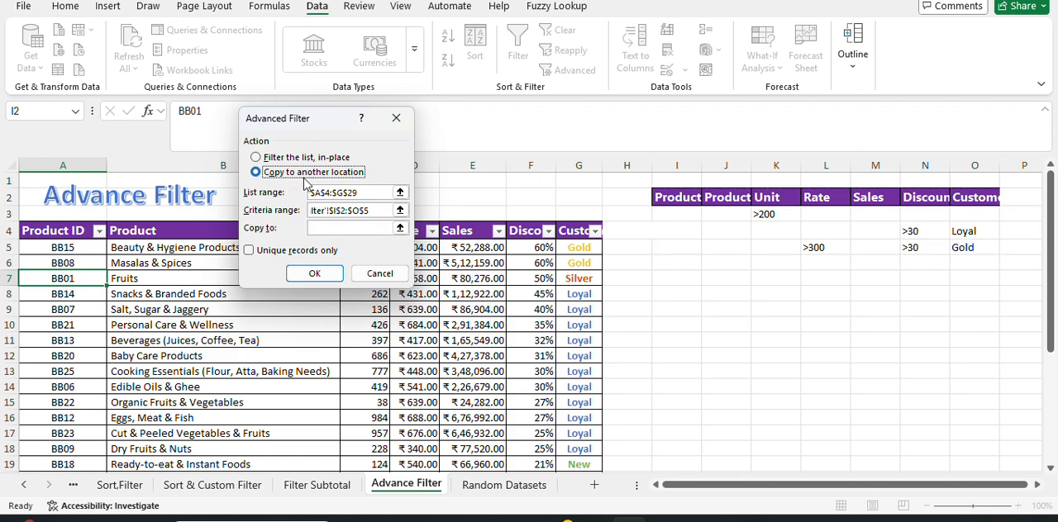
pyautogui.click(361, 230)
pyautogui.click(361, 230)
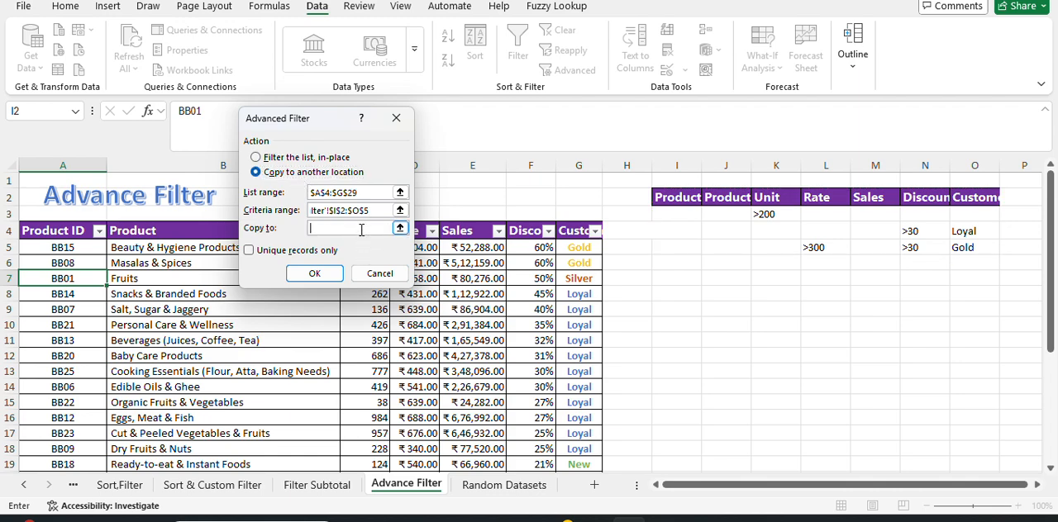
pyautogui.click(666, 287)
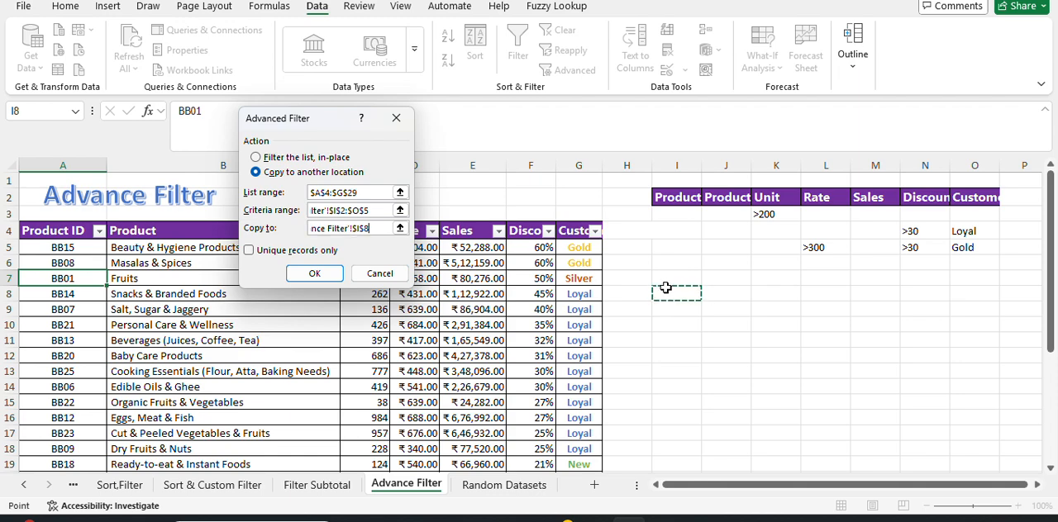
pyautogui.click(306, 254)
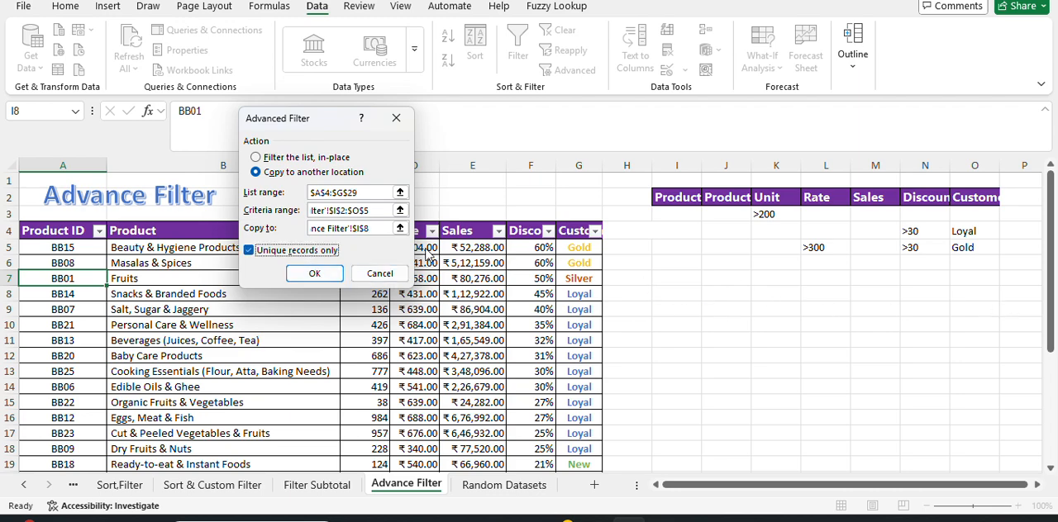
pyautogui.click(378, 228)
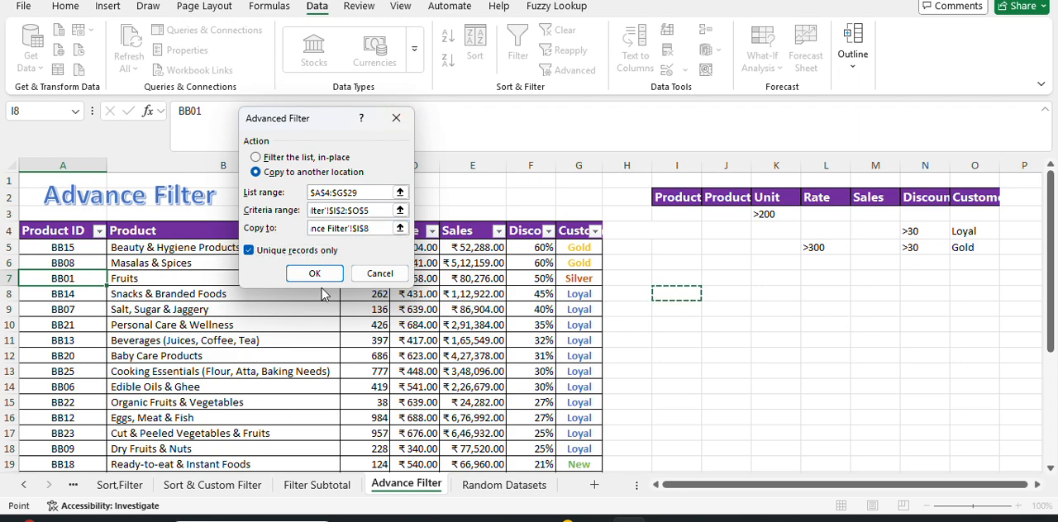
pyautogui.click(315, 272)
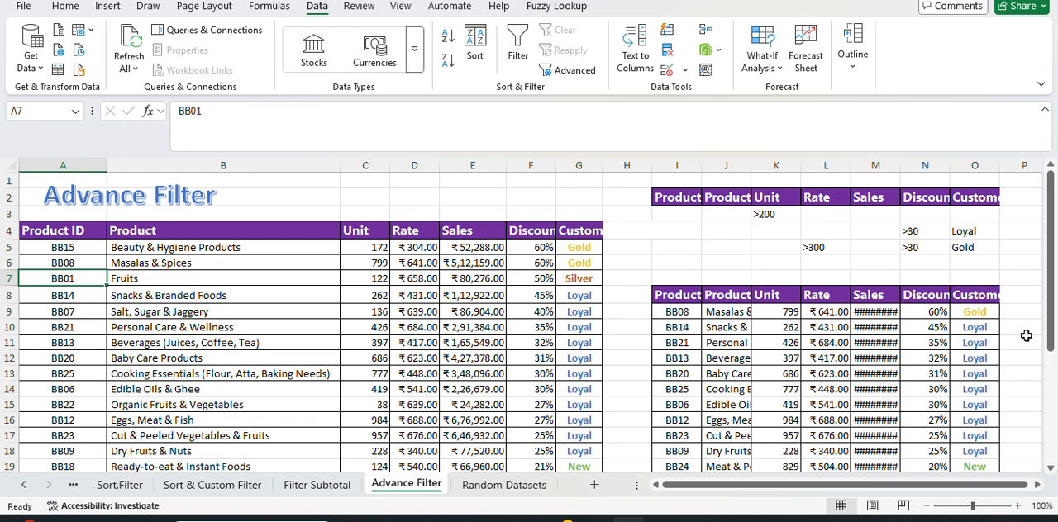
# Widen the Sales column M and the Unit column K so the extracted values fit.
pyautogui.click(977, 316)
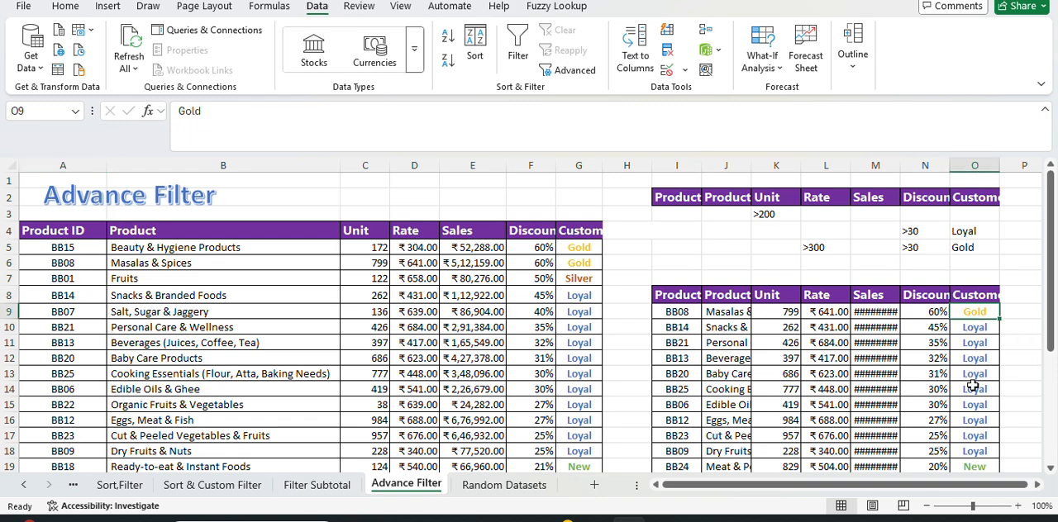
pyautogui.click(976, 421)
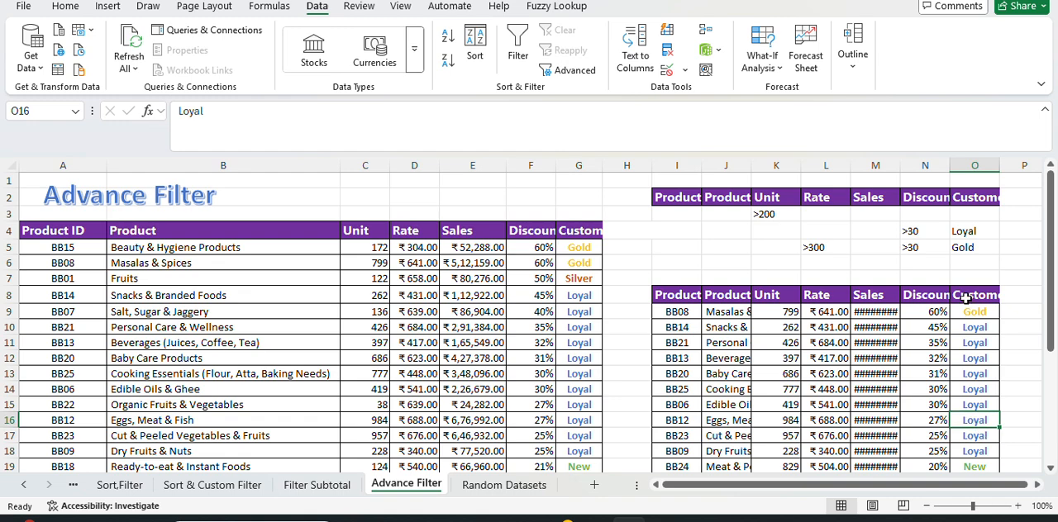
pyautogui.click(919, 315)
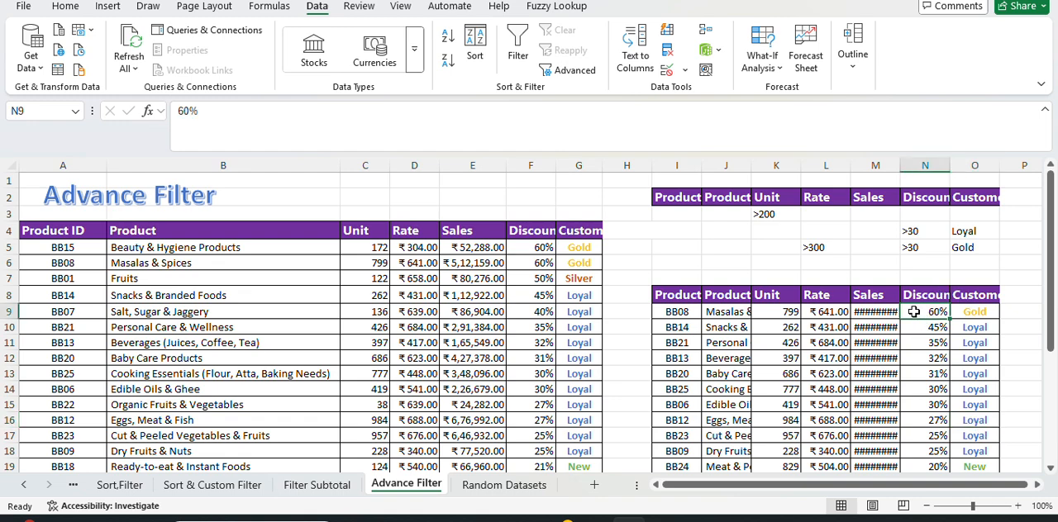
pyautogui.moveTo(902, 171); pyautogui.dragTo(947, 169)
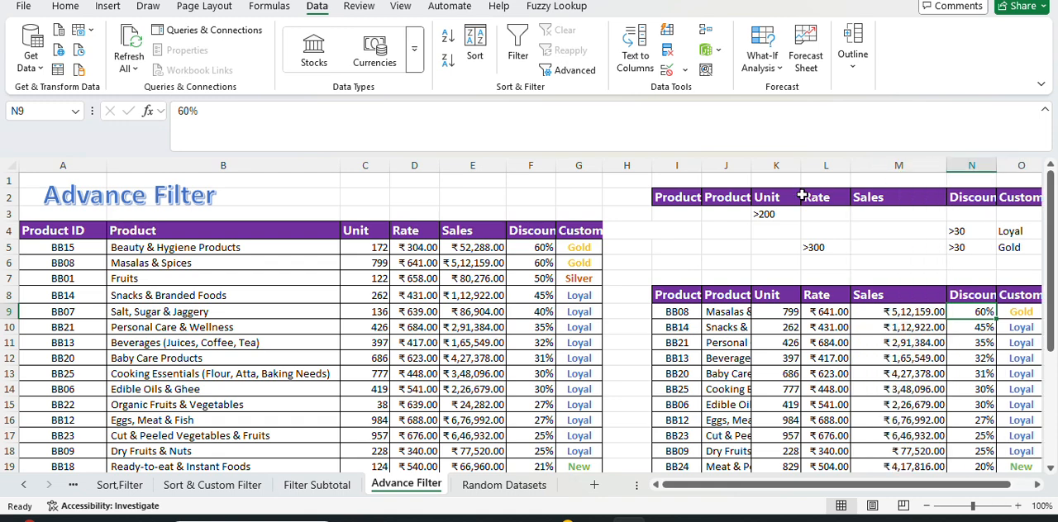
pyautogui.moveTo(801, 165); pyautogui.dragTo(816, 165)
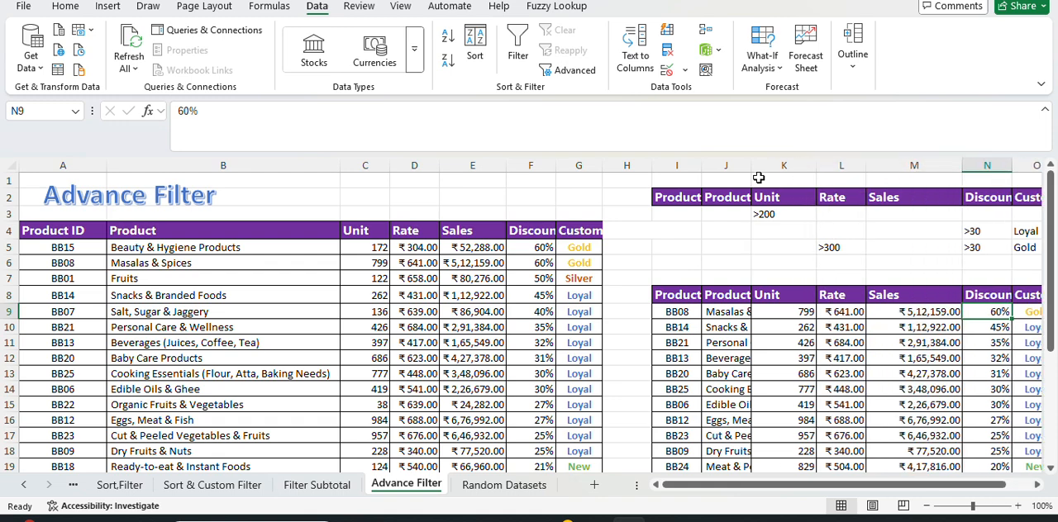
# Check the Customers Type and Discount values of the first extracted record in row 9.
pyautogui.moveTo(928, 486); pyautogui.dragTo(952, 486)
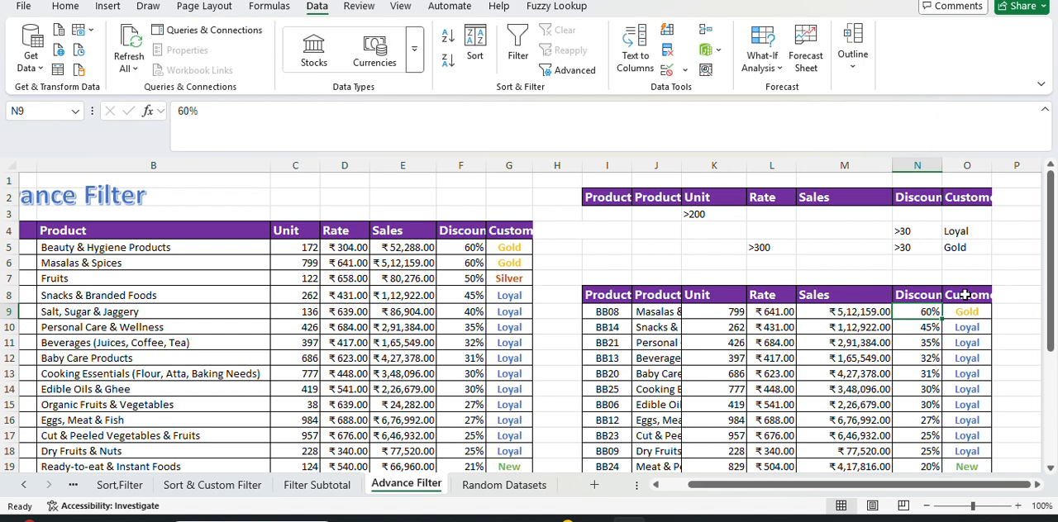
pyautogui.click(971, 312)
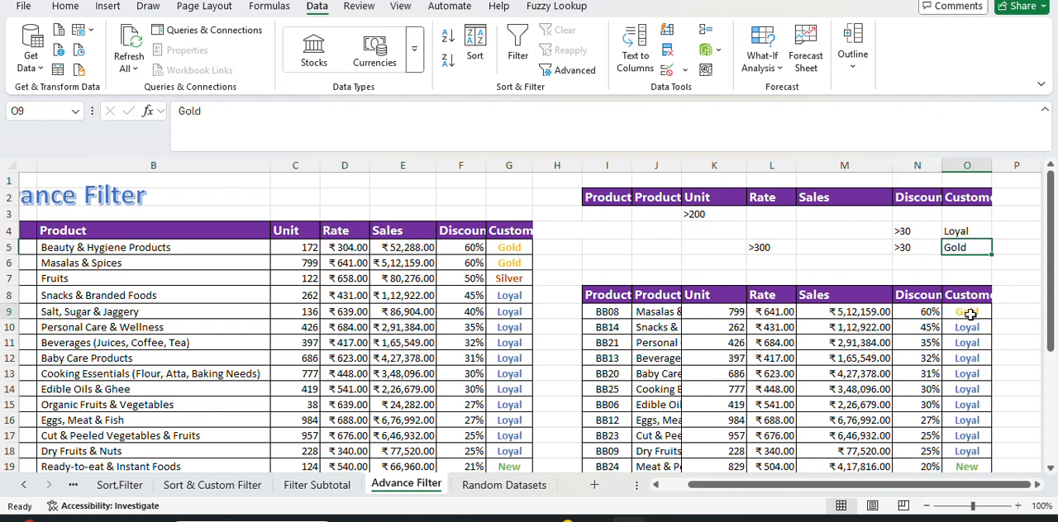
pyautogui.click(929, 312)
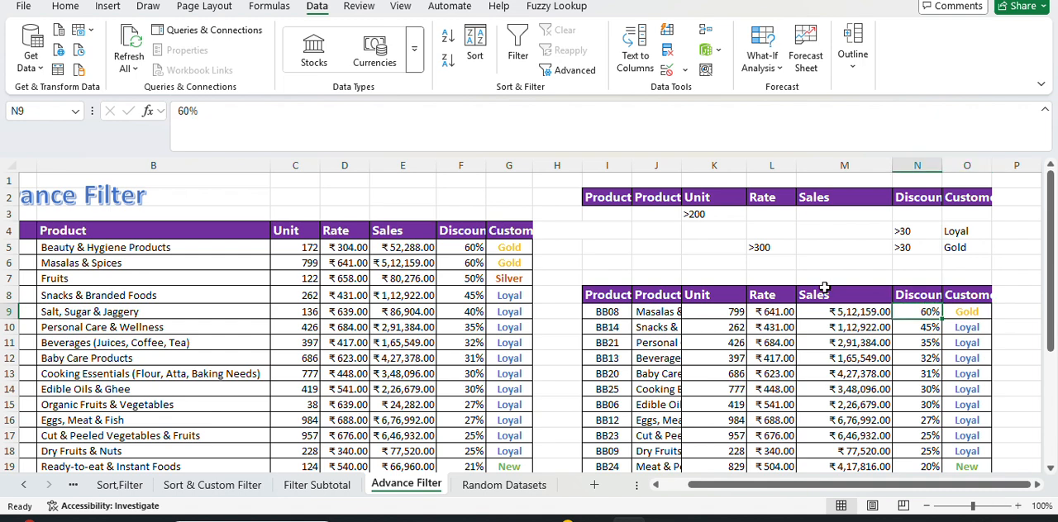
# Check the first extracted record's Rate in row 9 and compare it with the two Gold customer rows in the source table.
pyautogui.click(778, 314)
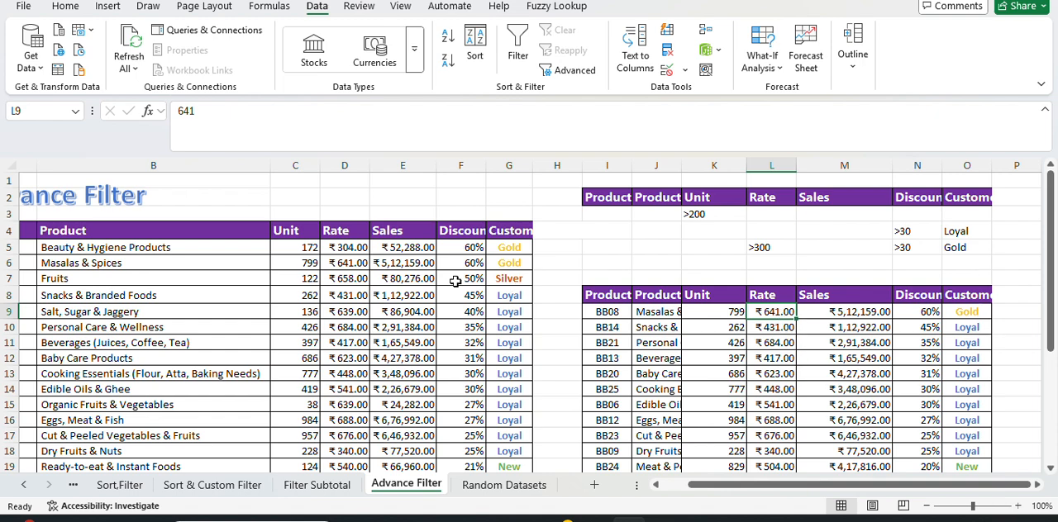
pyautogui.moveTo(516, 262); pyautogui.dragTo(523, 253)
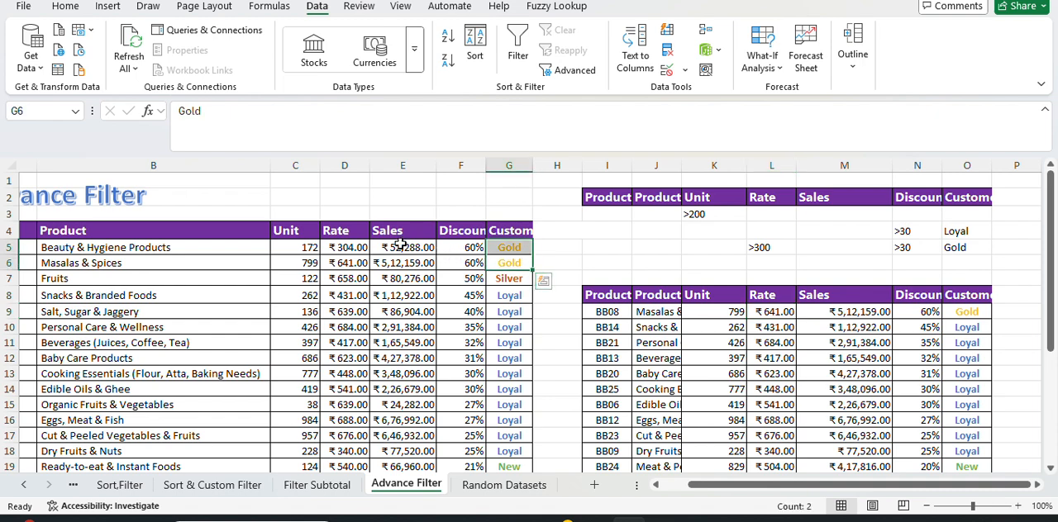
pyautogui.click(403, 263)
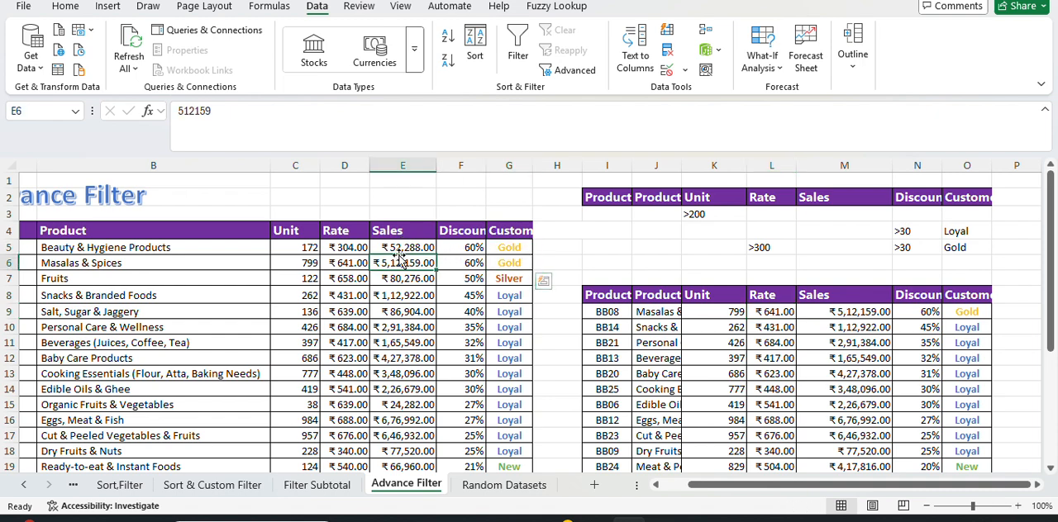
# Check the Customers Type, Discount and Unit values of the second extracted record in row 10, and look over the remaining extracted rows.
pyautogui.click(947, 328)
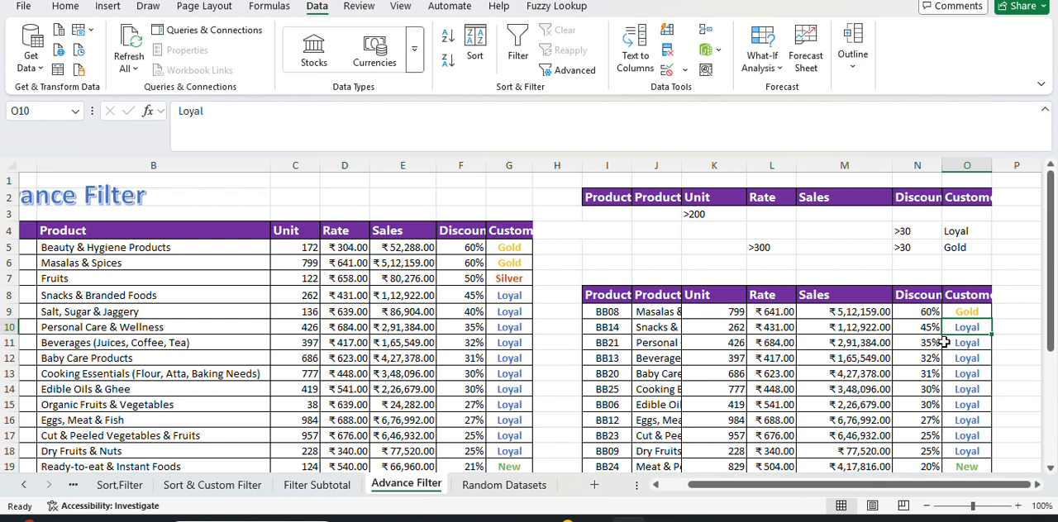
pyautogui.click(914, 329)
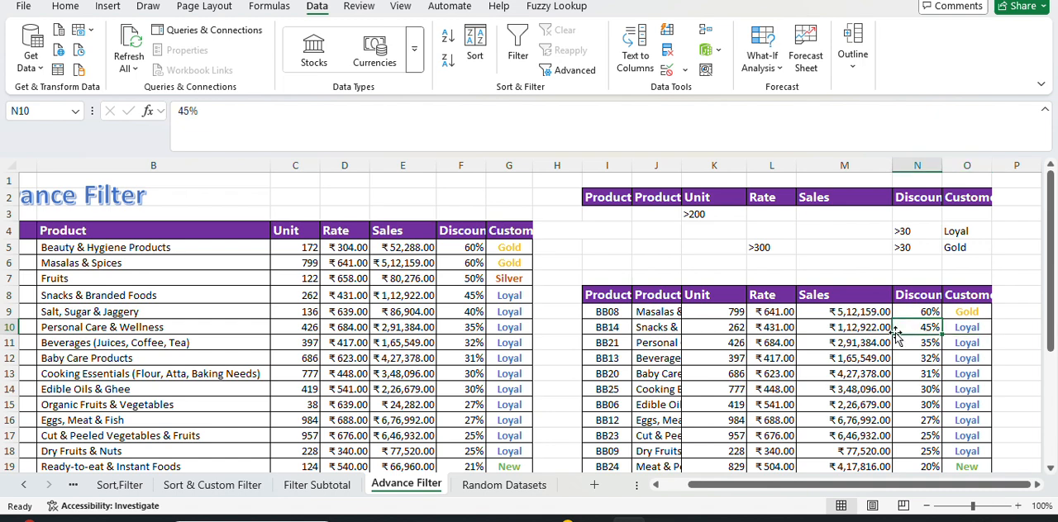
pyautogui.click(728, 331)
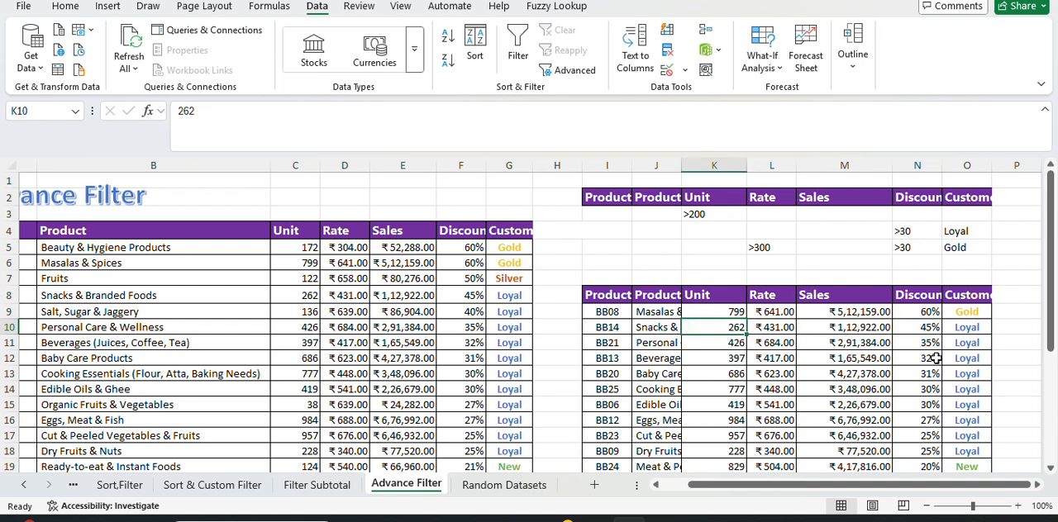
pyautogui.scroll(-2, 932, 361)
pyautogui.scroll(2, 932, 360)
pyautogui.click(245, 324)
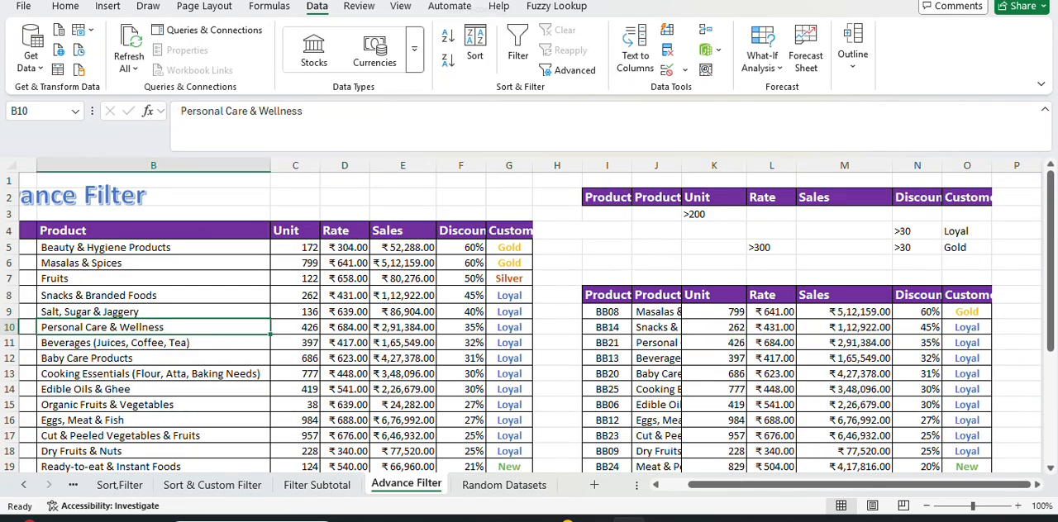